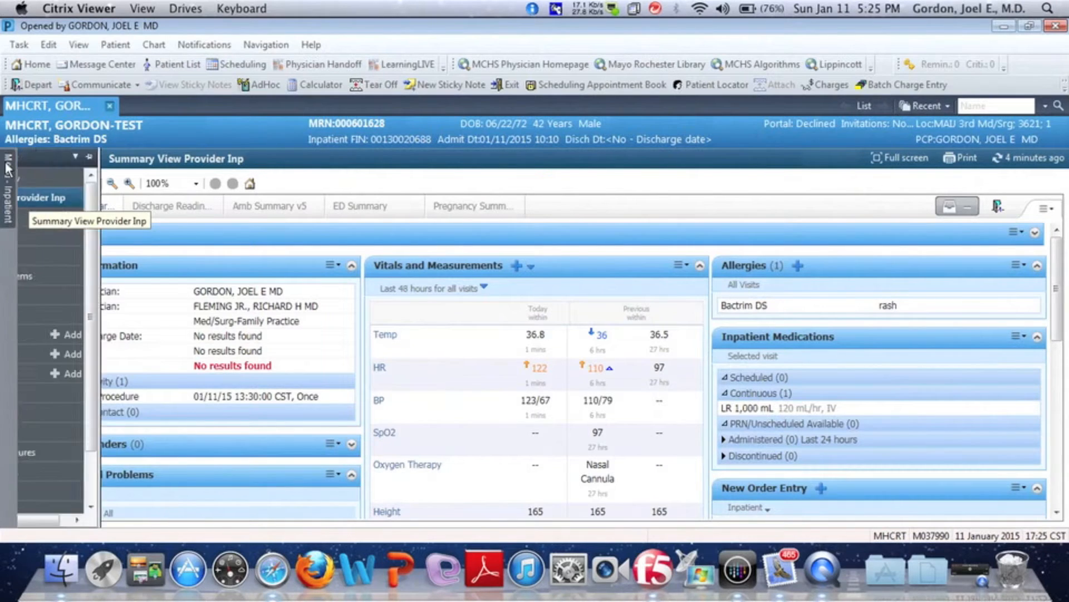
- Open the Inpatient Workflow and look through its Admit, Manage and Discharge Readiness views
{"action": "left_click", "coordinate": [39, 173]}
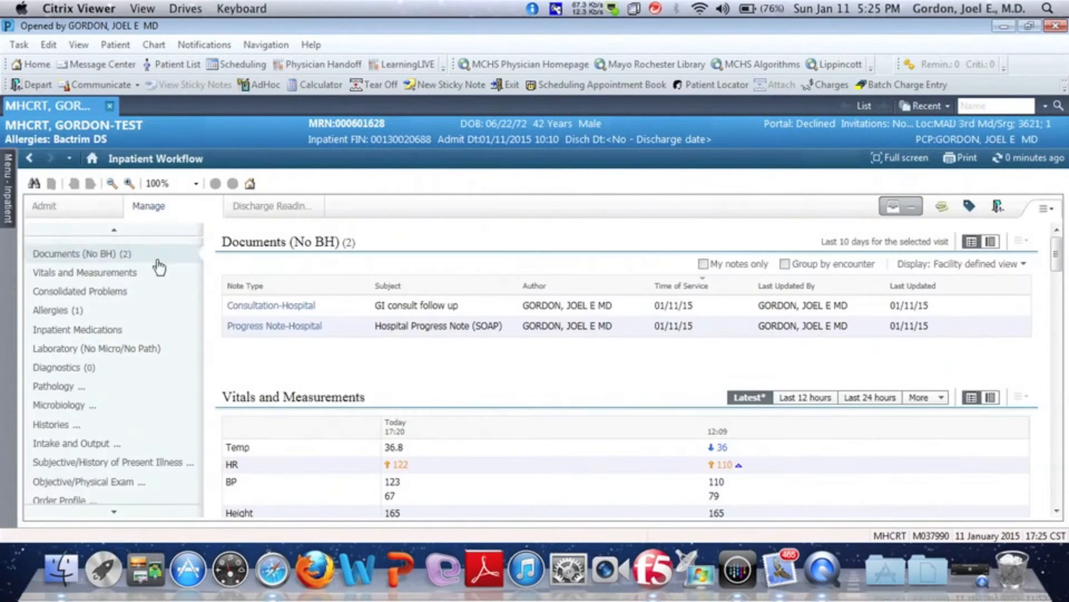
{"action": "left_click", "coordinate": [48, 205]}
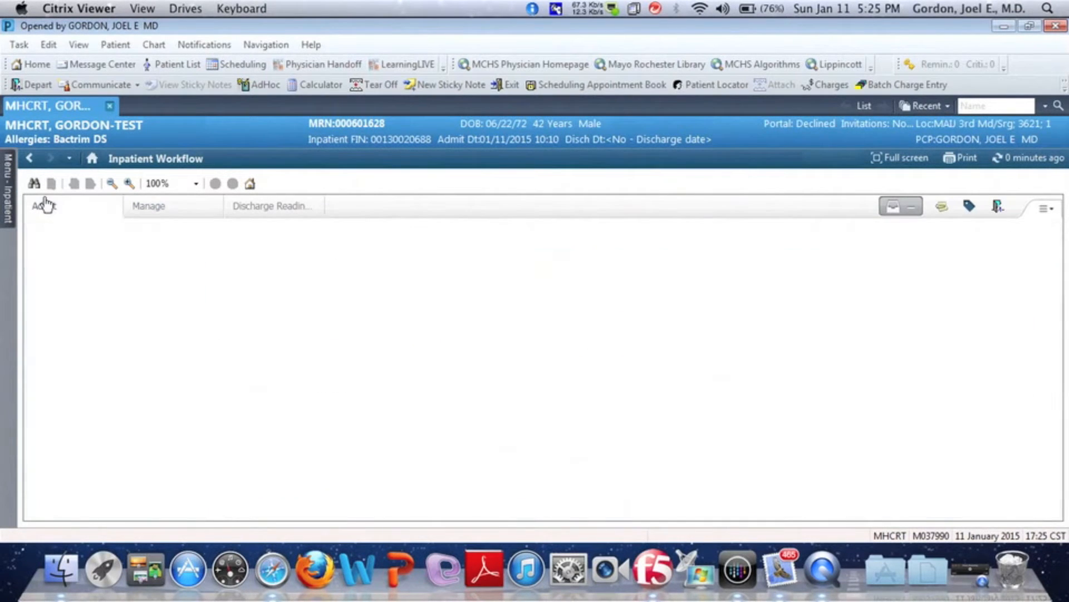
{"action": "left_click", "coordinate": [164, 215]}
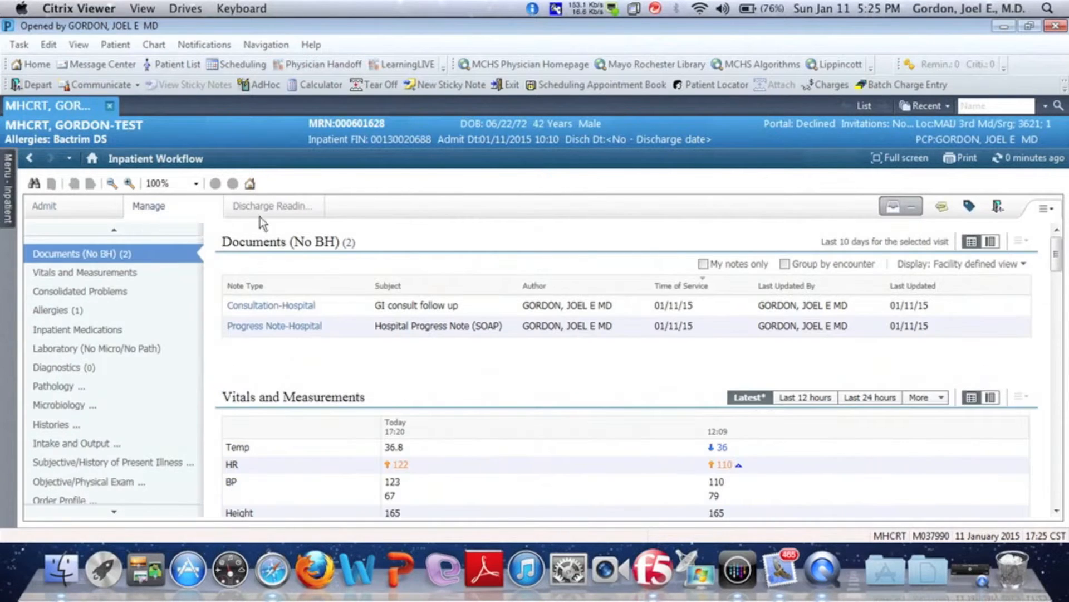
{"action": "left_click", "coordinate": [281, 213]}
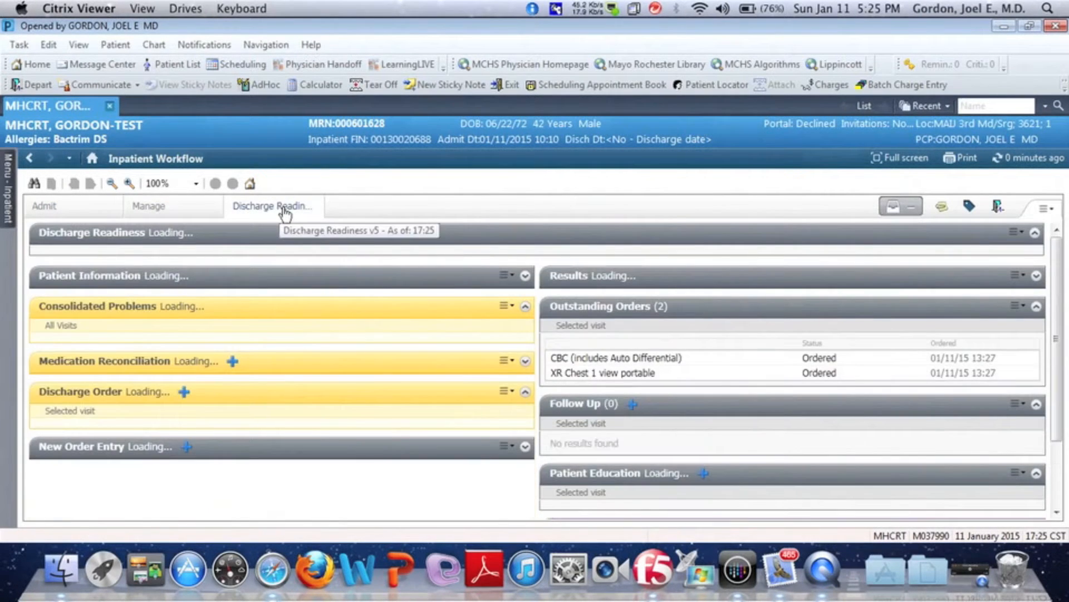
- Group the documents in the Admit view by encounter
{"action": "left_click", "coordinate": [73, 207]}
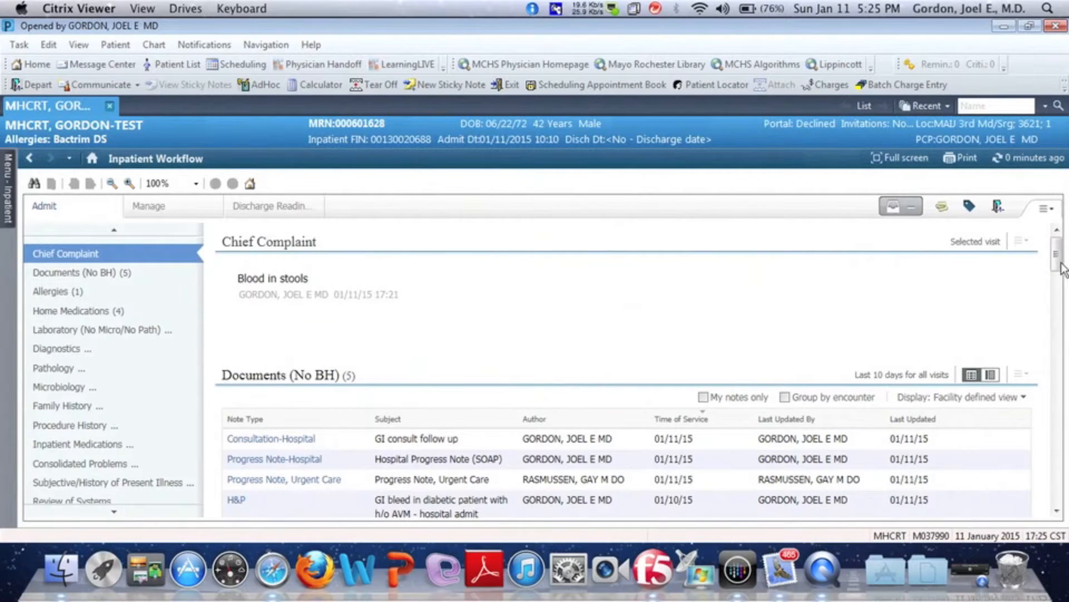
{"action": "scroll", "coordinate": [1062, 267], "scroll_direction": "down", "scroll_amount": 3}
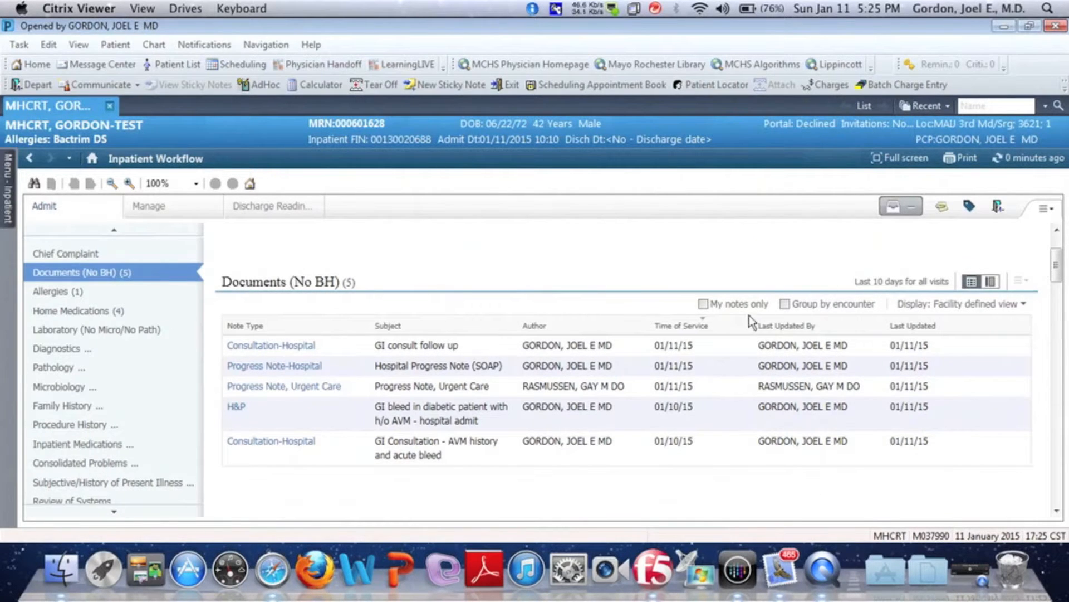
{"action": "left_click", "coordinate": [787, 305]}
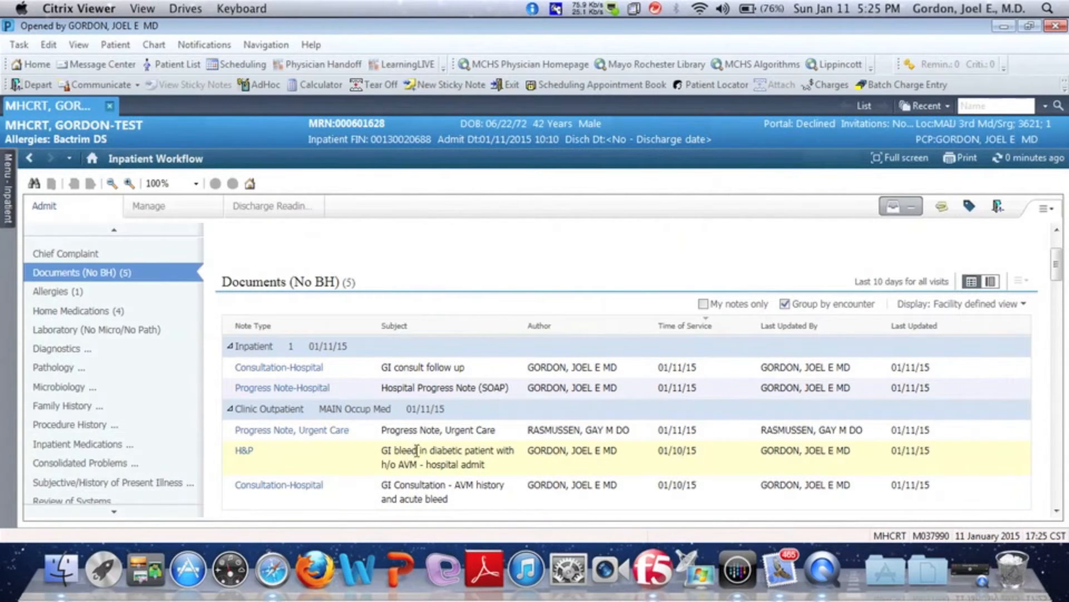
- From the Manage view's GI consult follow up note, tag the Melena impression with its seven recommendations, and close the note
{"action": "left_click", "coordinate": [149, 207]}
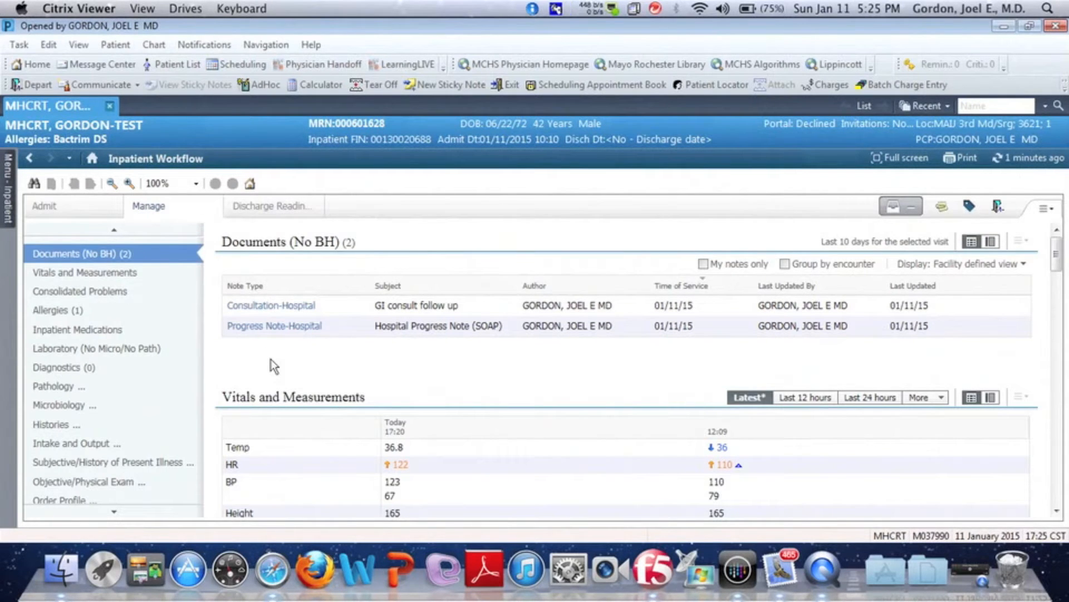
{"action": "left_click", "coordinate": [289, 306]}
{"action": "mouse_move", "coordinate": [1054, 193]}
{"action": "left_mouse_down"}
{"action": "mouse_move", "coordinate": [1066, 241]}
{"action": "mouse_move", "coordinate": [1066, 454]}
{"action": "left_mouse_up"}
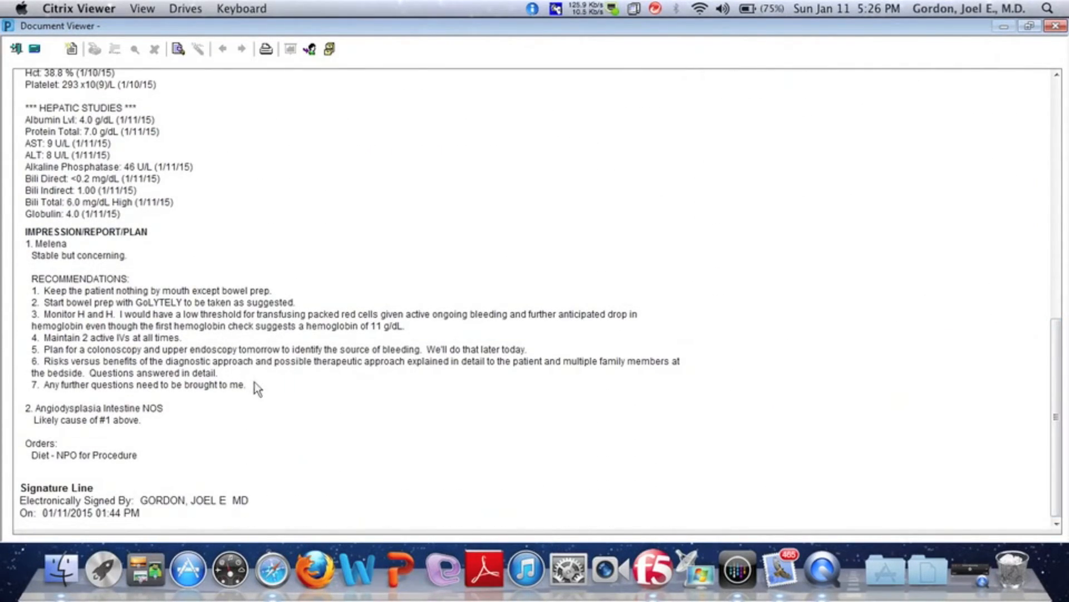
{"action": "left_click_drag", "start_coordinate": [251, 384], "coordinate": [40, 244]}
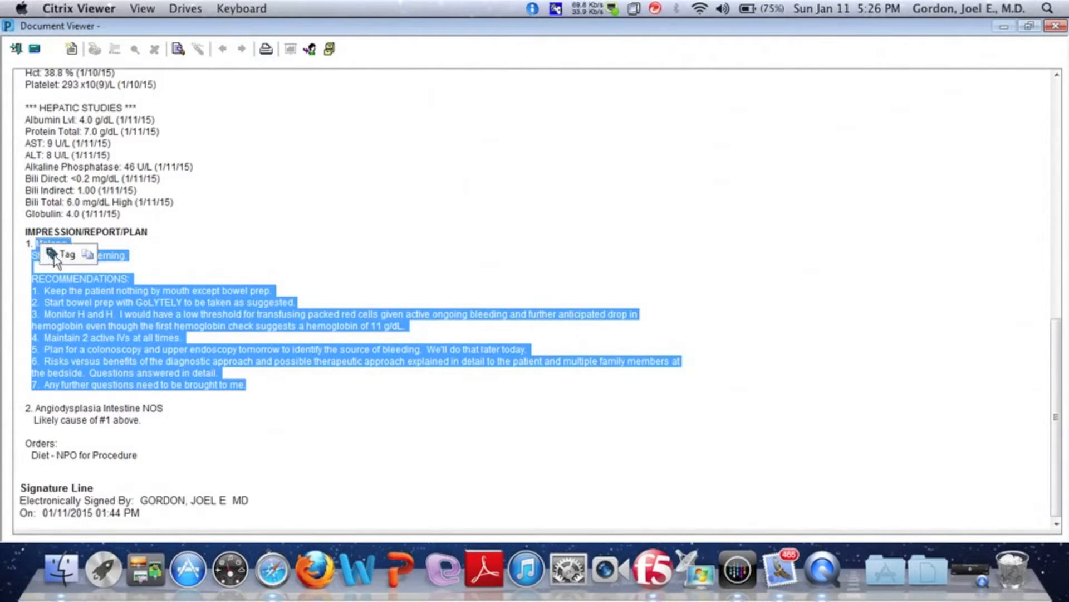
{"action": "left_click", "coordinate": [55, 256]}
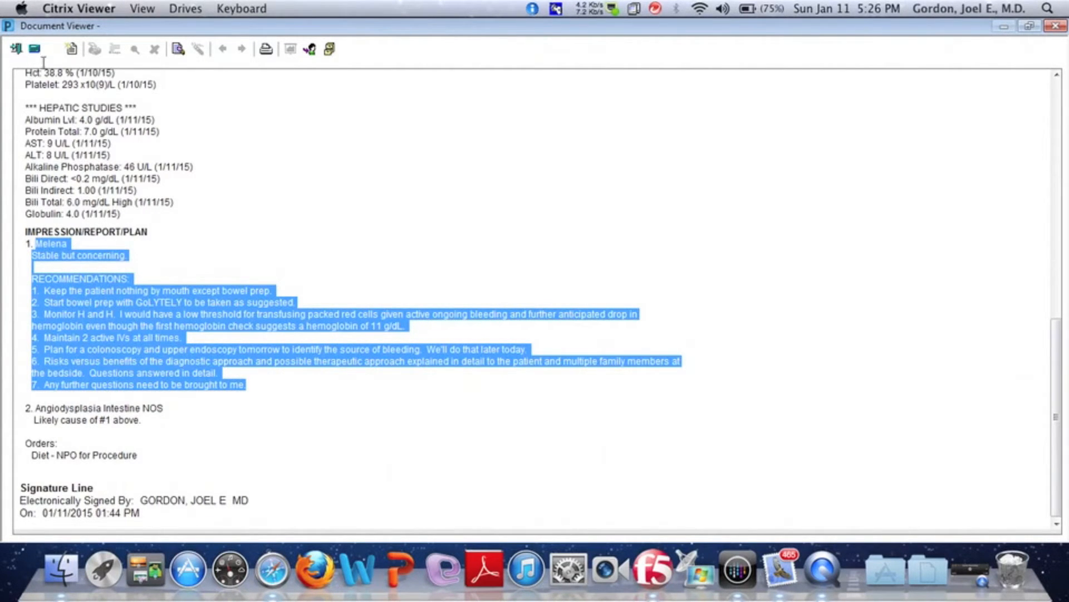
{"action": "left_click", "coordinate": [16, 50]}
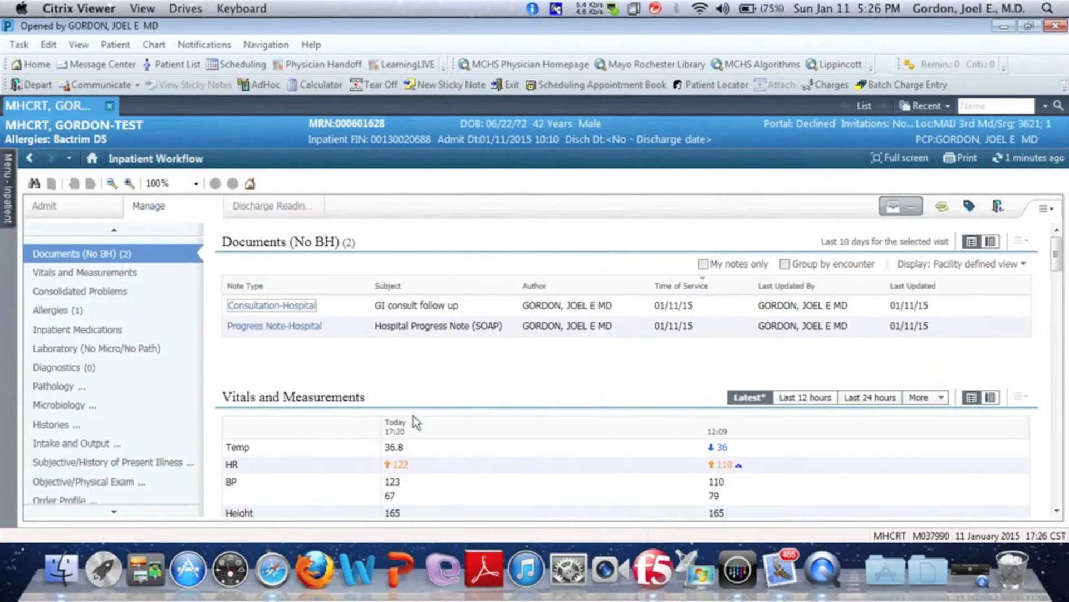
- Add Cough NOS (786.2) to the Consolidated Problems as a This Visit problem
{"action": "left_click", "coordinate": [1057, 511]}
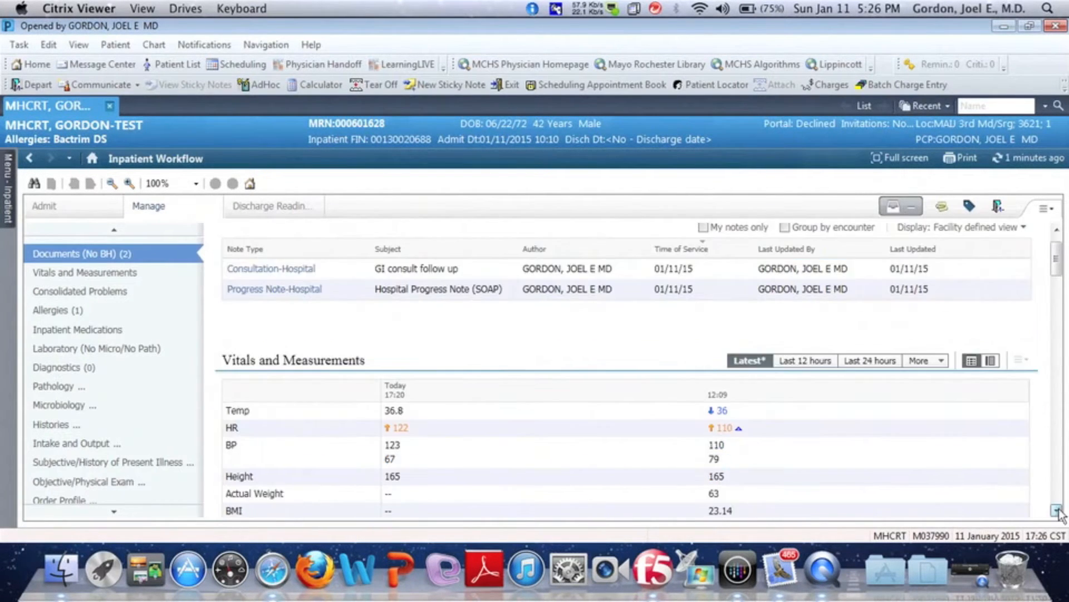
{"action": "left_click", "coordinate": [1057, 511]}
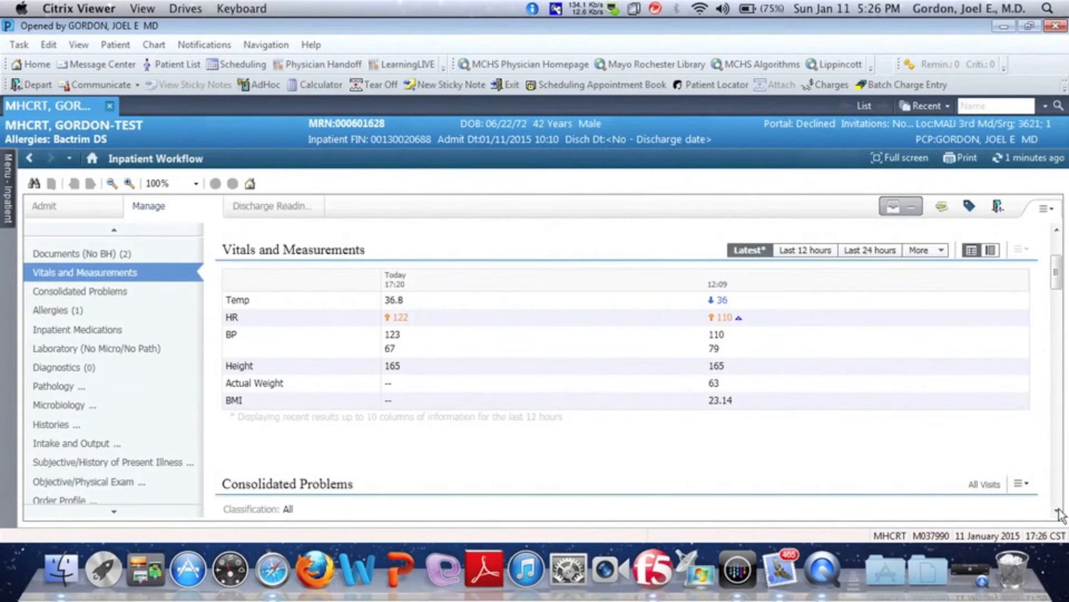
{"action": "left_click", "coordinate": [1057, 511]}
{"action": "left_click", "coordinate": [1056, 511]}
{"action": "left_click", "coordinate": [1057, 511]}
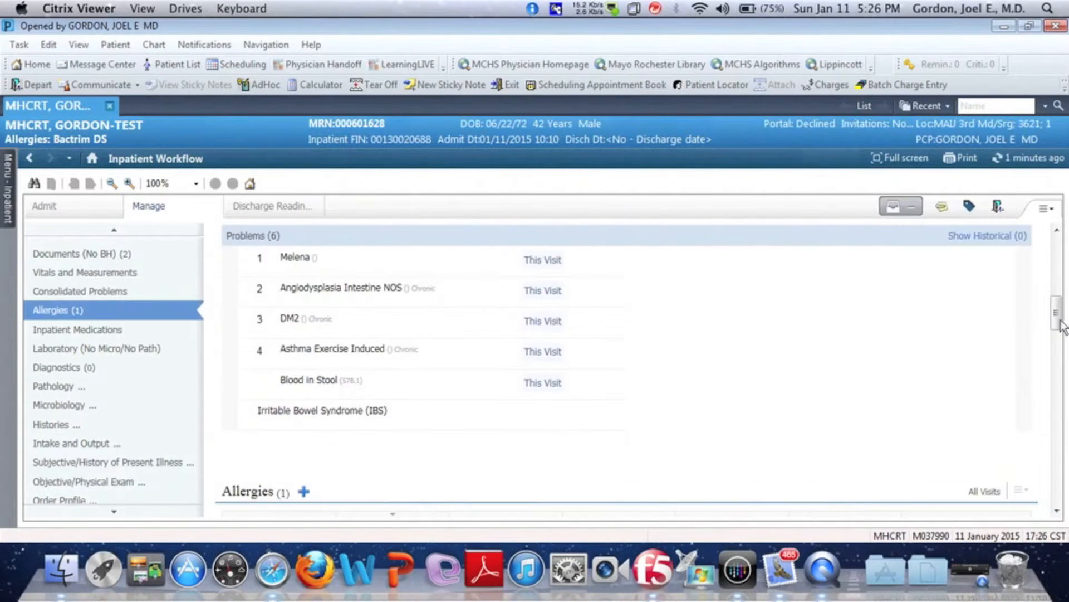
{"action": "left_click", "coordinate": [1056, 230]}
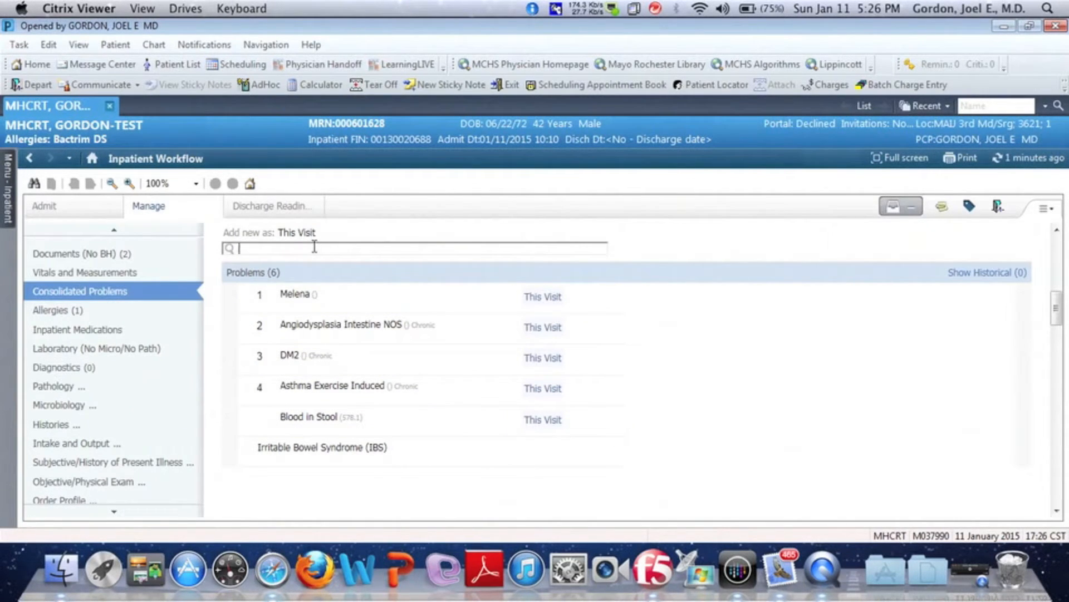
{"action": "type", "text": "cough"}
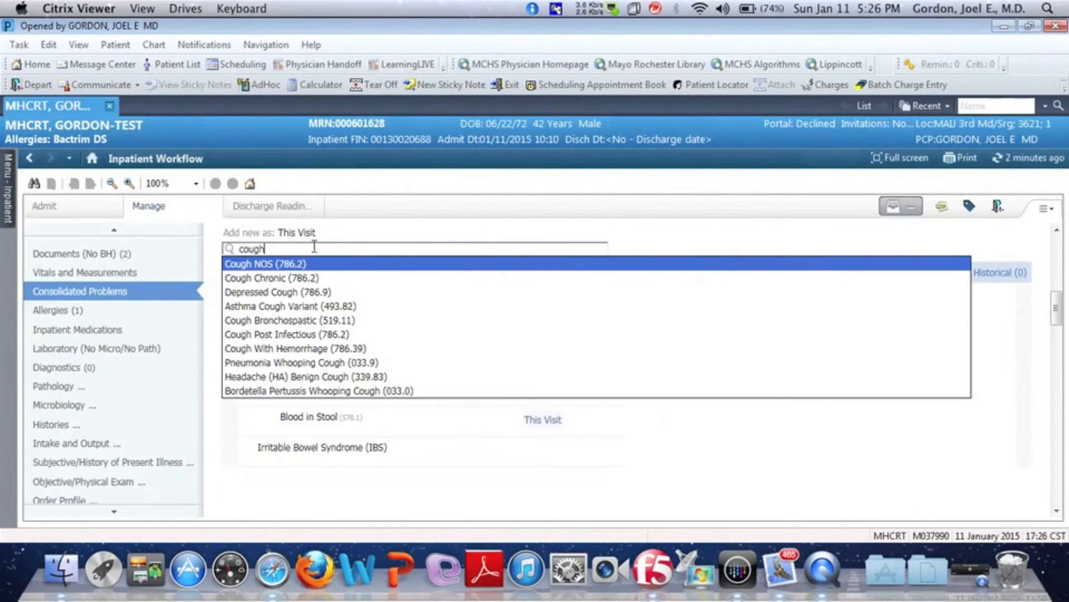
{"action": "left_click", "coordinate": [310, 264]}
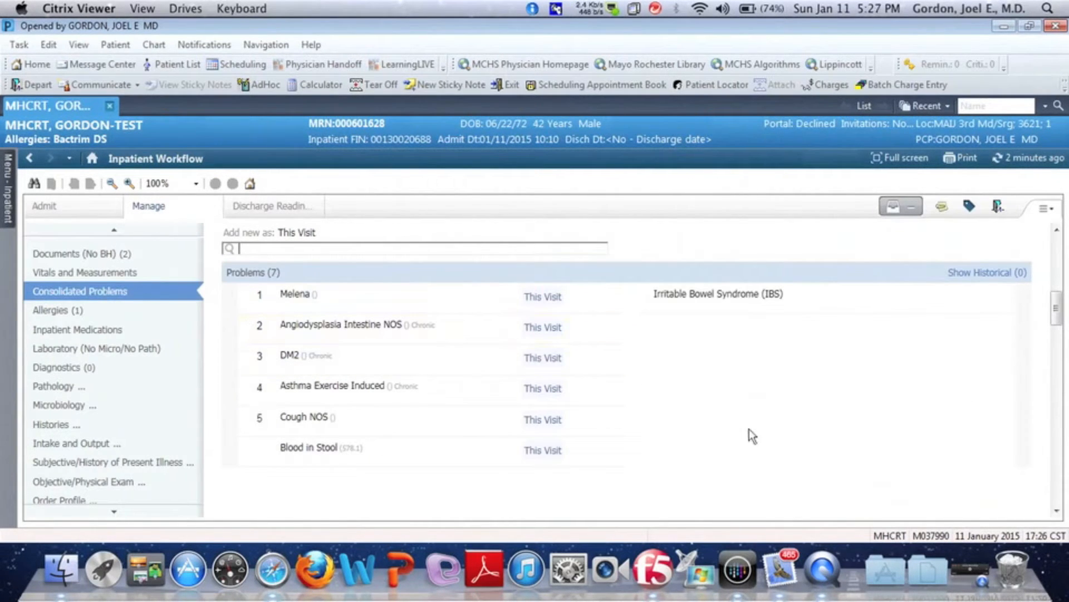
- Mark the chronic problem Irritable Bowel Syndrome (IBS) as This Visit
{"action": "mouse_move", "coordinate": [858, 301]}
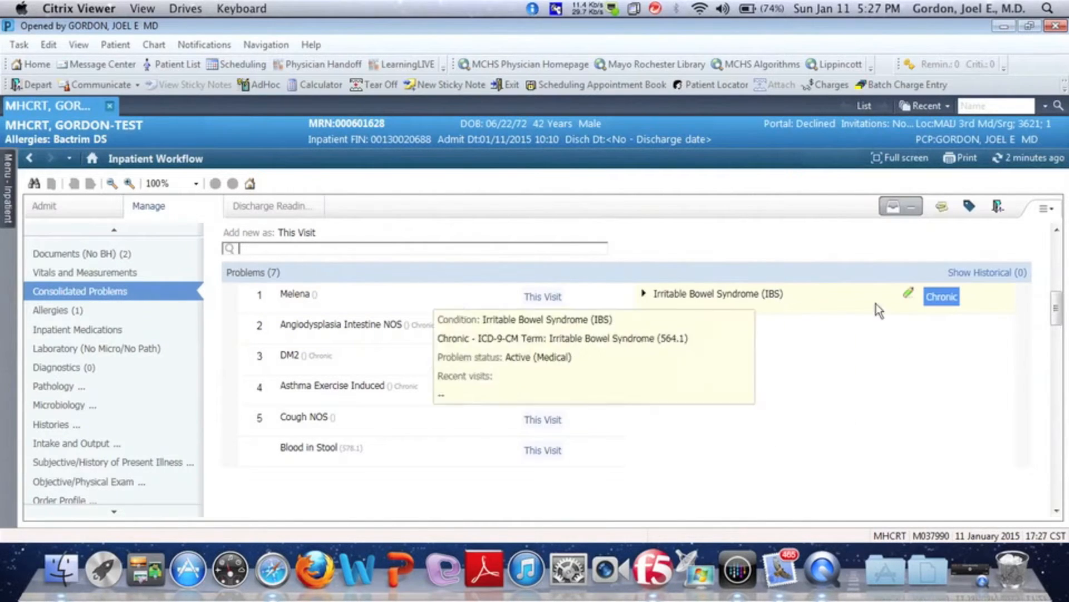
{"action": "left_click", "coordinate": [941, 296]}
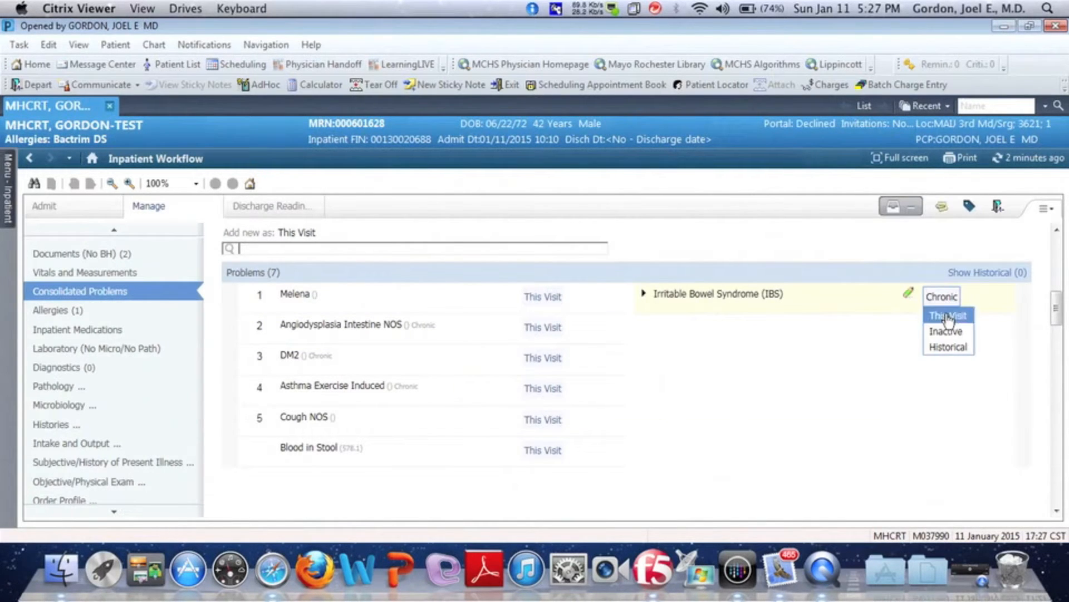
{"action": "left_click", "coordinate": [948, 315]}
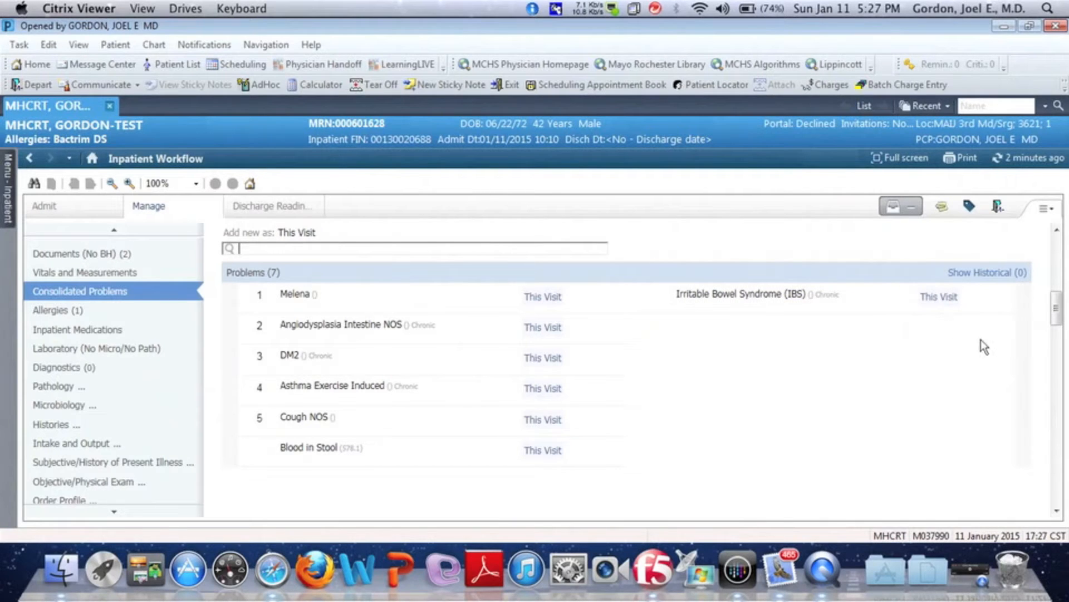
- Insert the inpatient-basenote auto text into the Subjective/History of Present Illness section
{"action": "left_click_drag", "start_coordinate": [1057, 313], "coordinate": [1058, 331]}
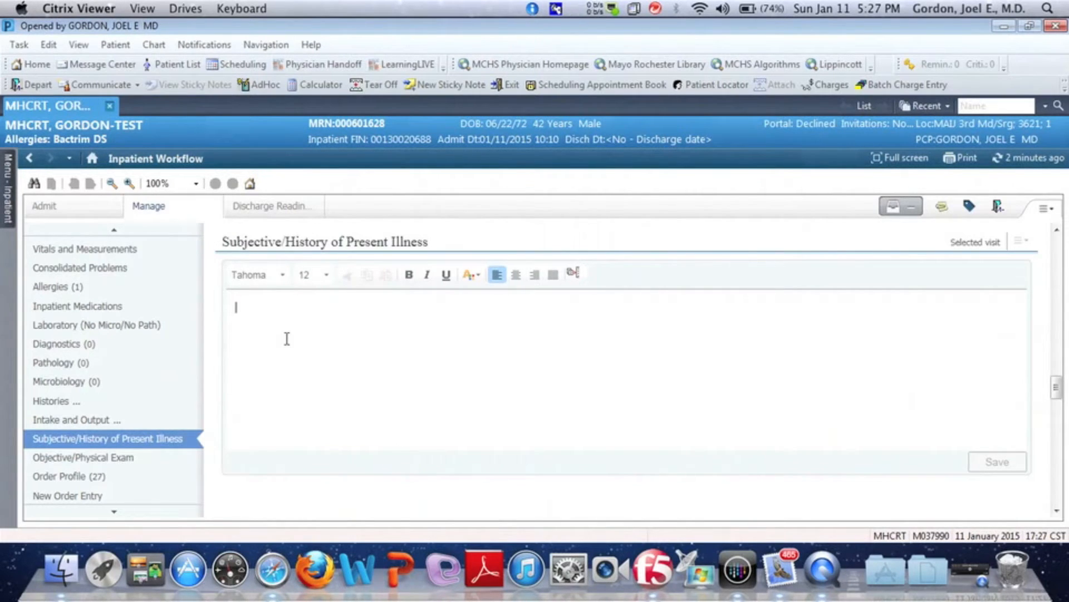
{"action": "type", "text": "{i"}
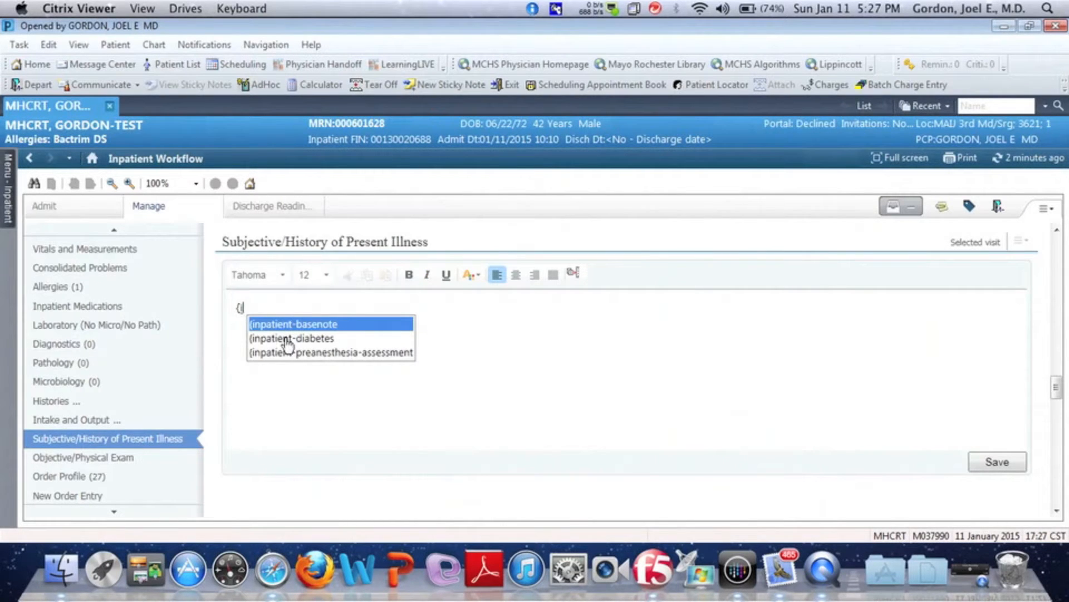
{"action": "key", "text": "Return"}
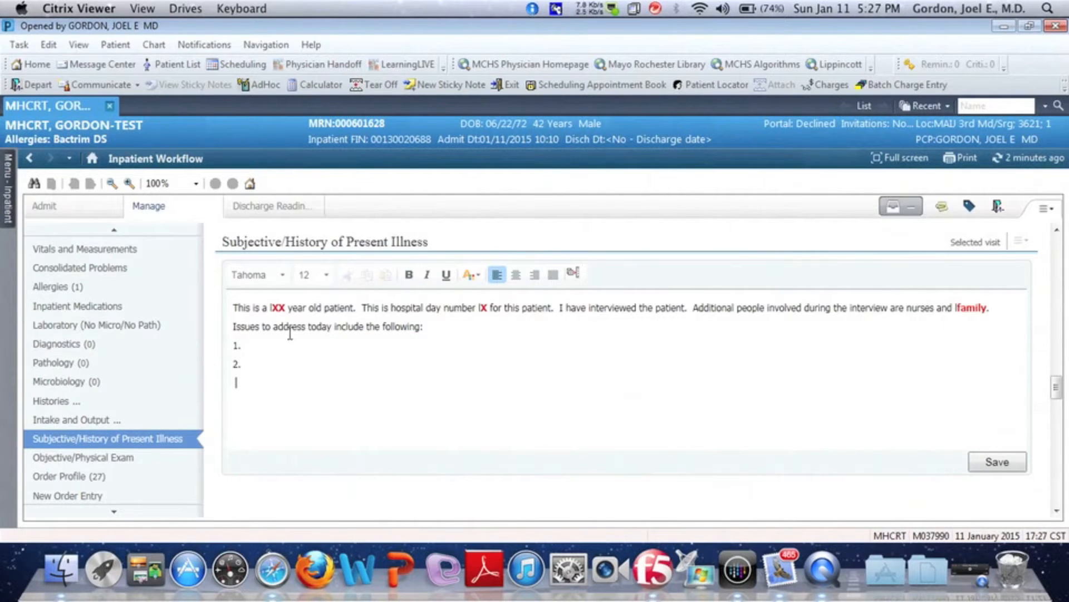
- Fill the base note's placeholders with age 42, hospital day number 2 and husband as the additional person interviewed
{"action": "double_click", "coordinate": [276, 307]}
{"action": "type", "text": "42"}
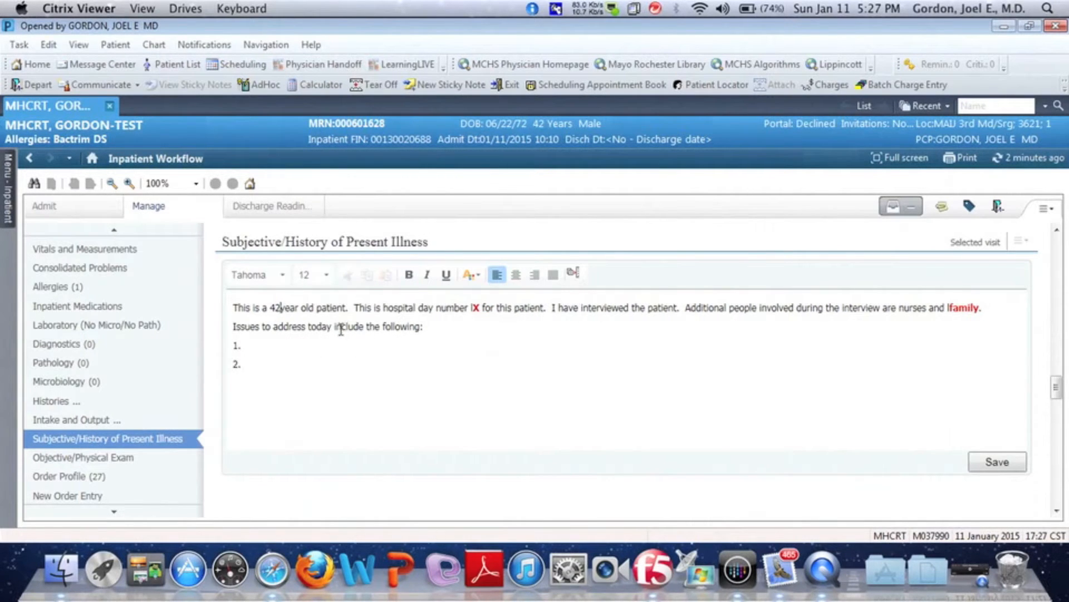
{"action": "double_click", "coordinate": [477, 307]}
{"action": "type", "text": "2"}
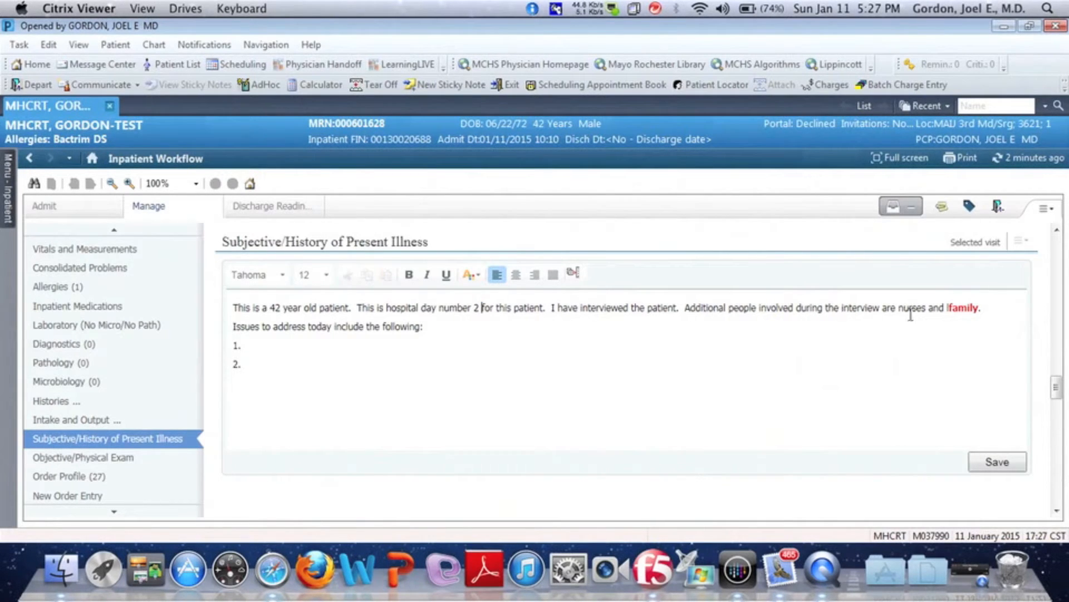
{"action": "double_click", "coordinate": [957, 307]}
{"action": "type", "text": "husband"}
- Enter "Diabetes:" as issue 1 and "Melena:" as issue 2 in the list of issues to address
{"action": "left_click", "coordinate": [242, 343]}
{"action": "type", "text": "Diabetes: 2. "}
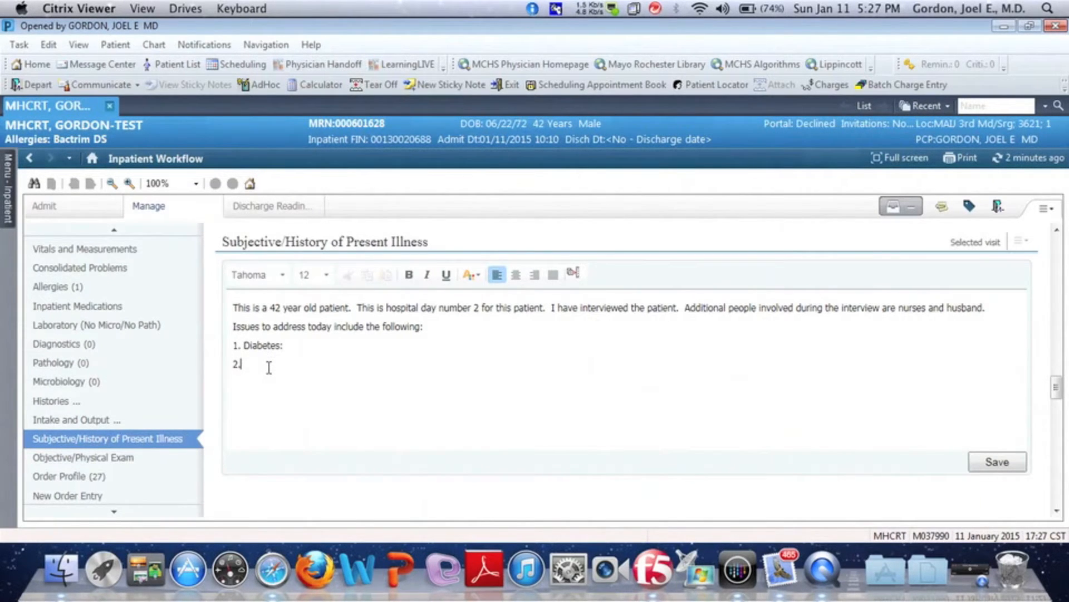
{"action": "type", "text": "Melena:"}
- Insert the inpatient-diabetes auto text after the Diabetes issue heading
{"action": "left_click", "coordinate": [321, 348]}
{"action": "type", "text": "{in"}
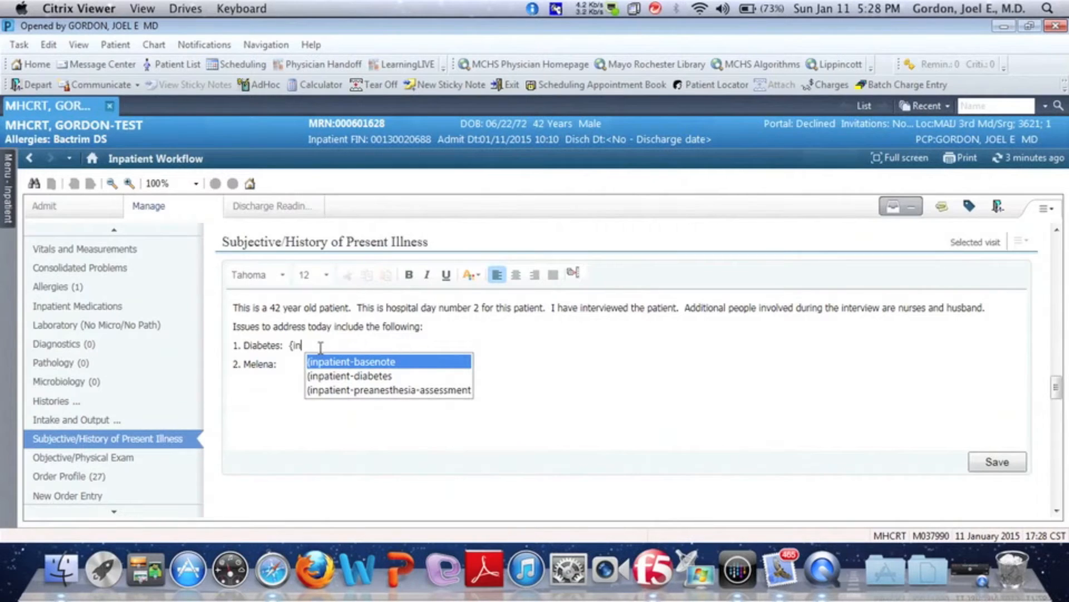
{"action": "double_click", "coordinate": [352, 375]}
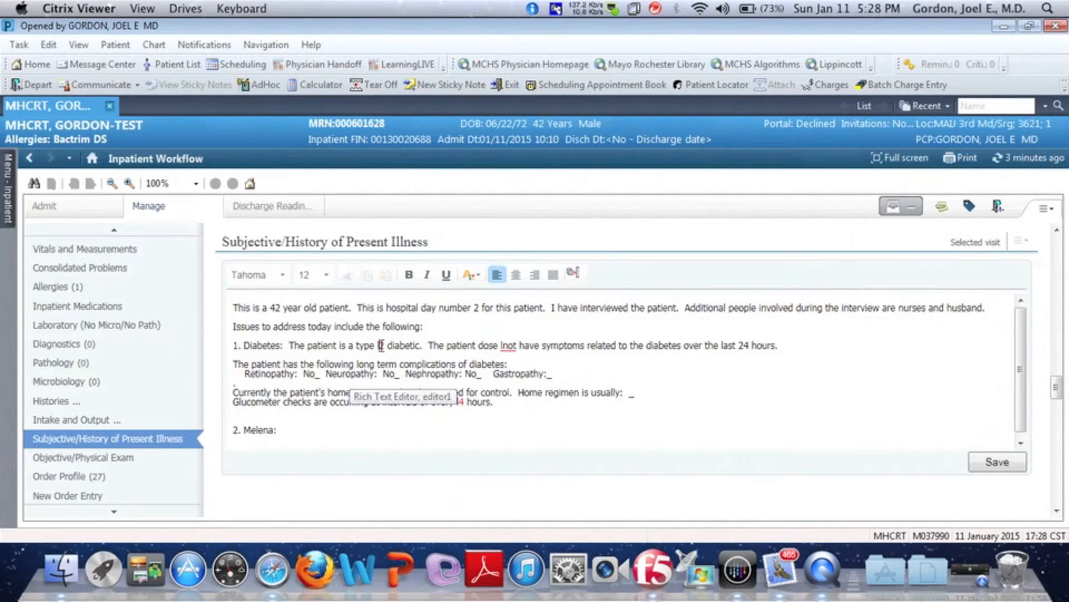
- Complete the diabetes text with type 2, "not" for symptoms, and "No hypoglycemia, but did have one episode on the first hospital day."
{"action": "left_click", "coordinate": [382, 346]}
{"action": "type", "text": "2"}
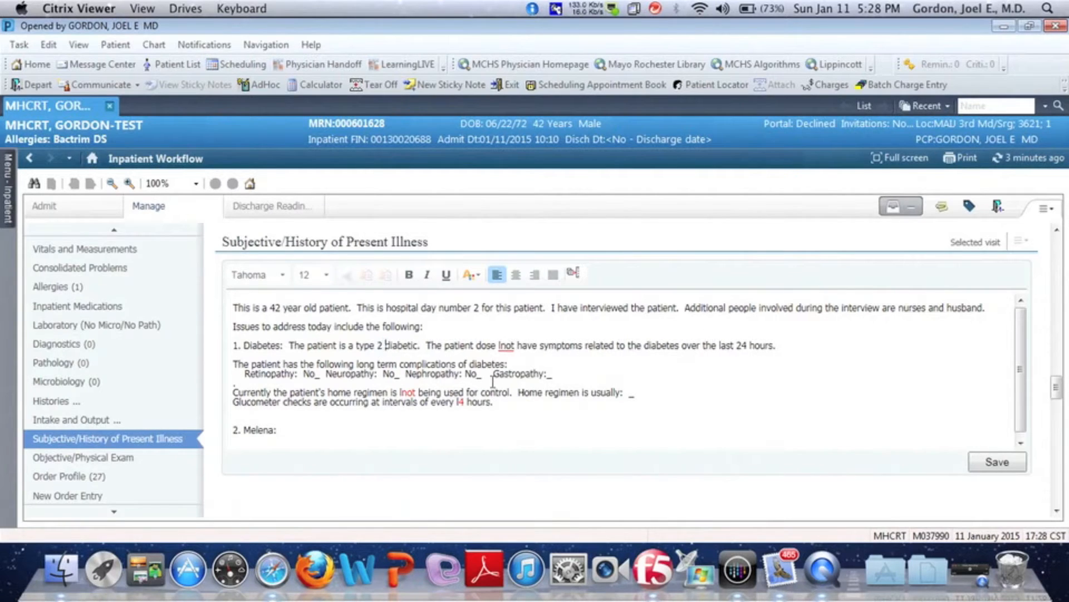
{"action": "left_click", "coordinate": [507, 346]}
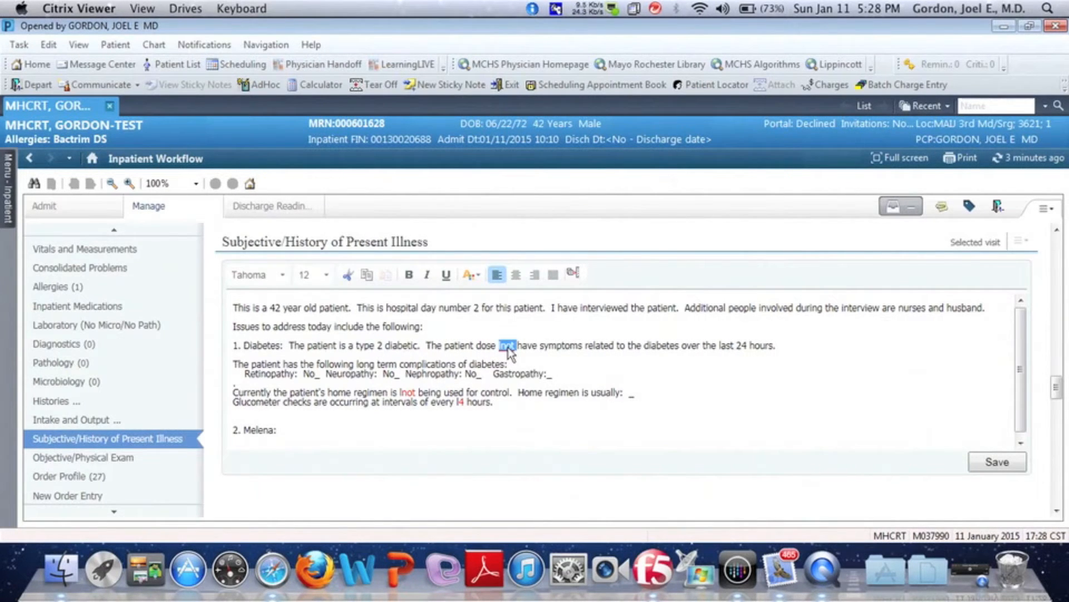
{"action": "type", "text": "not"}
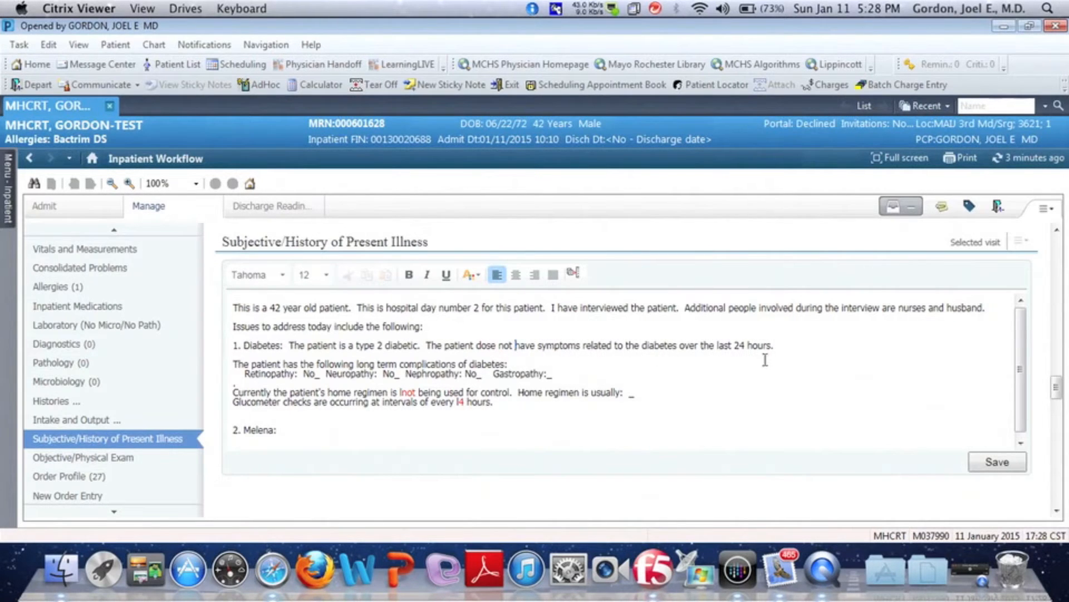
{"action": "left_click", "coordinate": [782, 346]}
{"action": "type", "text": "No hypoglycemia, but did have one episode on the first hospital day."}
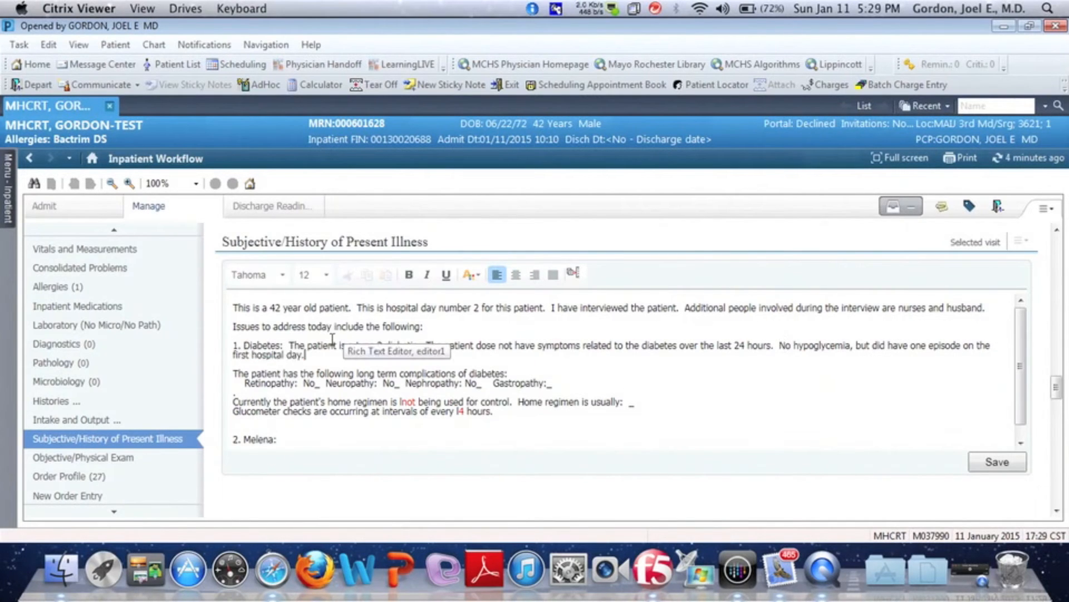
- Mark neuropathy as YES among the diabetes complications and state that the home regimen is "not" being used for control
{"action": "key", "text": "F3"}
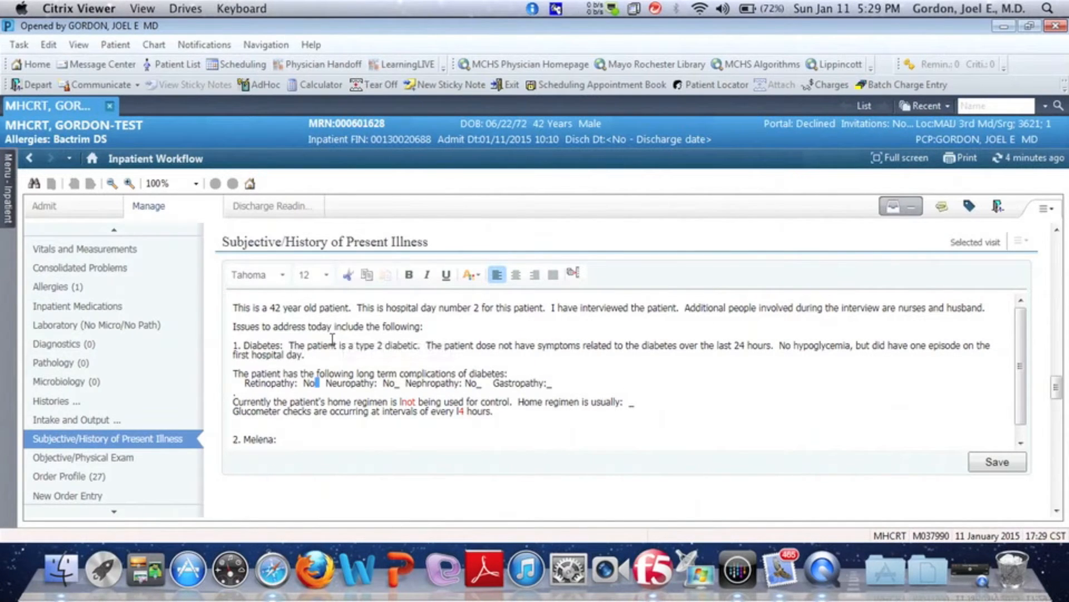
{"action": "key", "text": "F3"}
{"action": "key", "text": "Delete"}
{"action": "key", "text": "F3"}
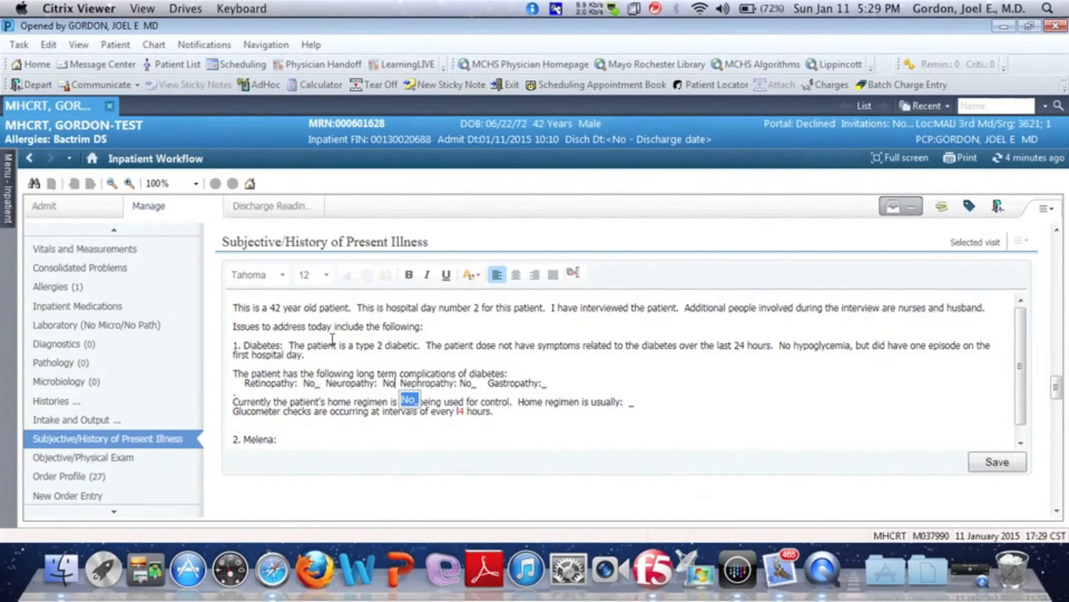
{"action": "type", "text": "YES"}
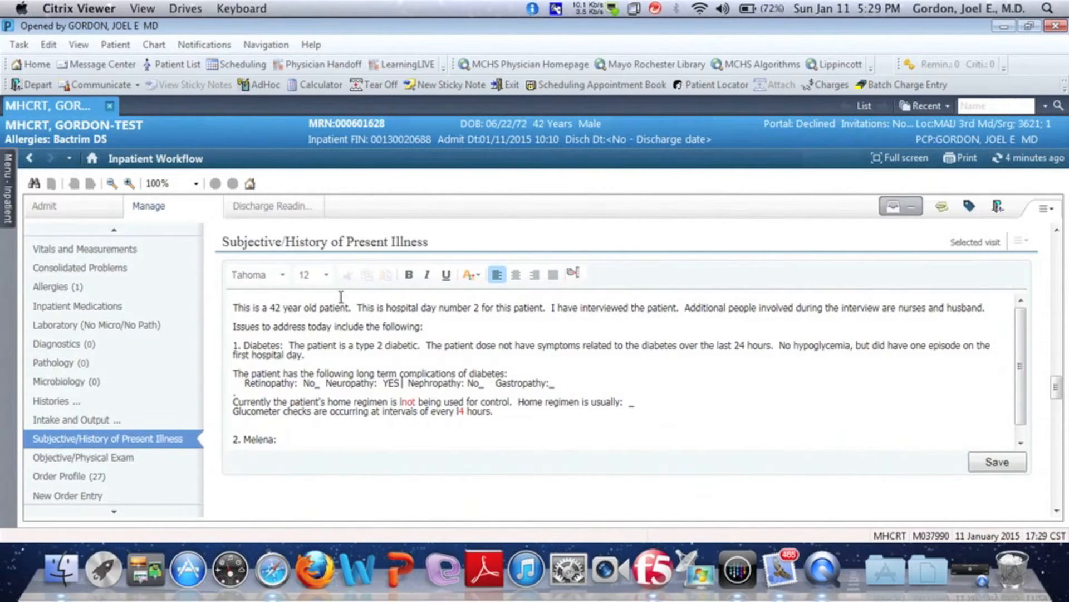
{"action": "double_click", "coordinate": [409, 401]}
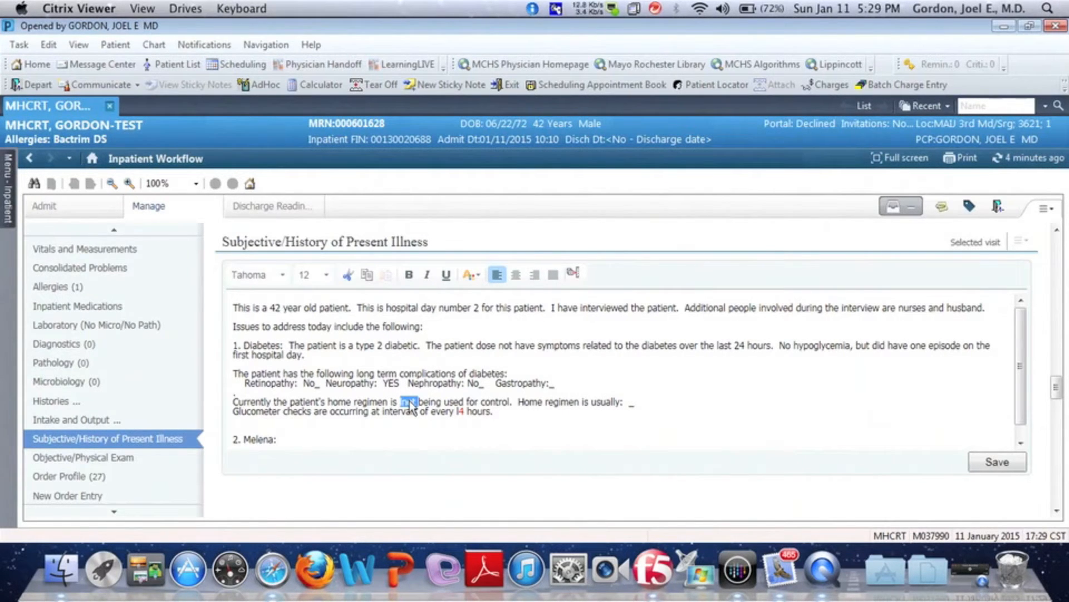
{"action": "key", "text": "BackSpace"}
{"action": "type", "text": "not"}
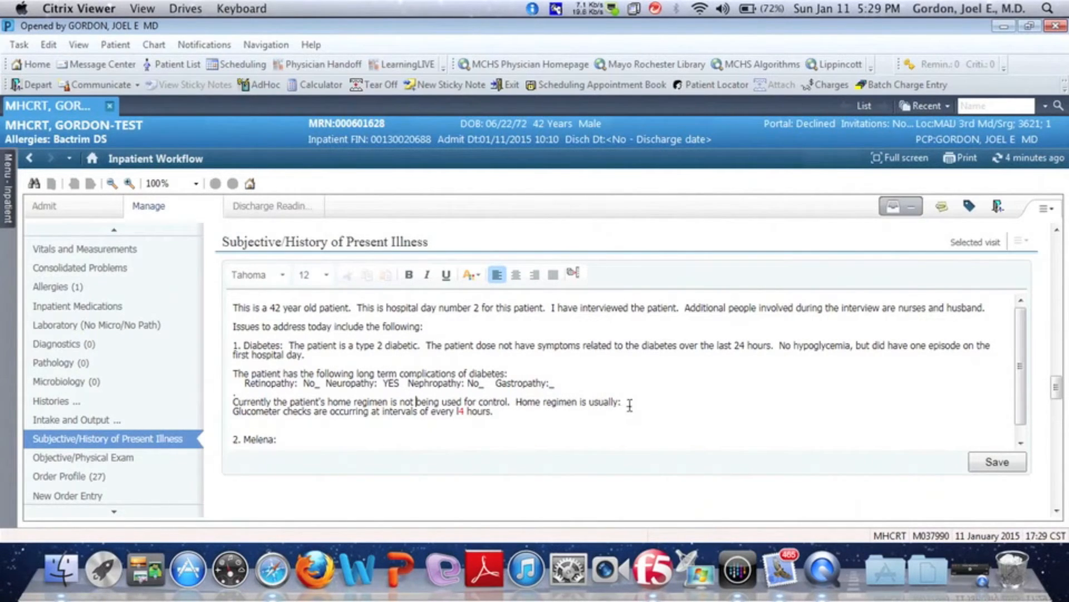
- Replace the usual home regimen text with "The patient is currently NPO." and set the glucometer check interval to 4 hours
{"action": "left_click_drag", "start_coordinate": [618, 400], "coordinate": [528, 399]}
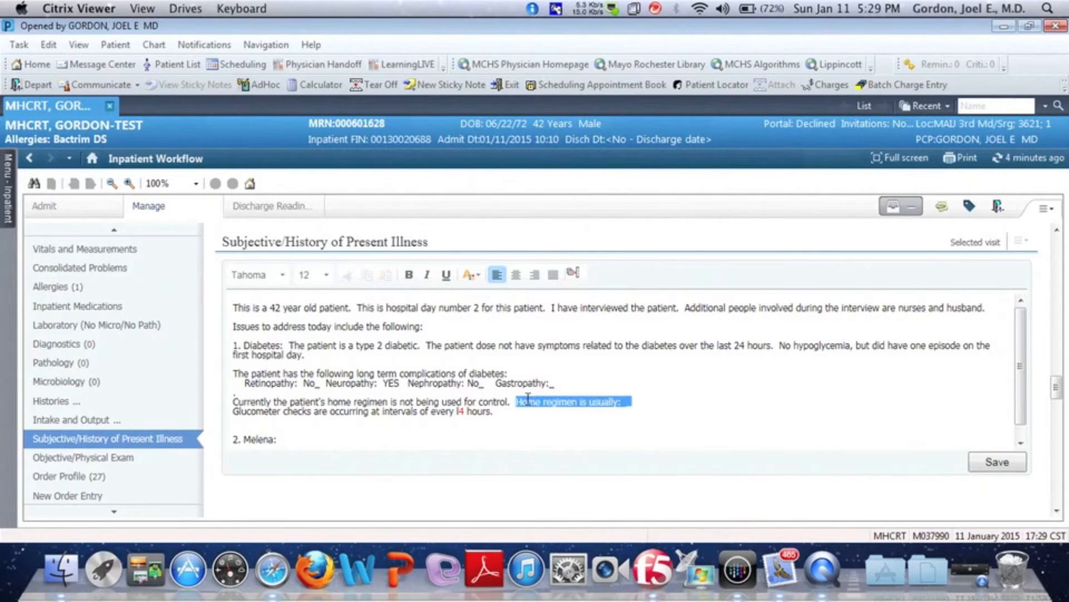
{"action": "type", "text": "The pat"}
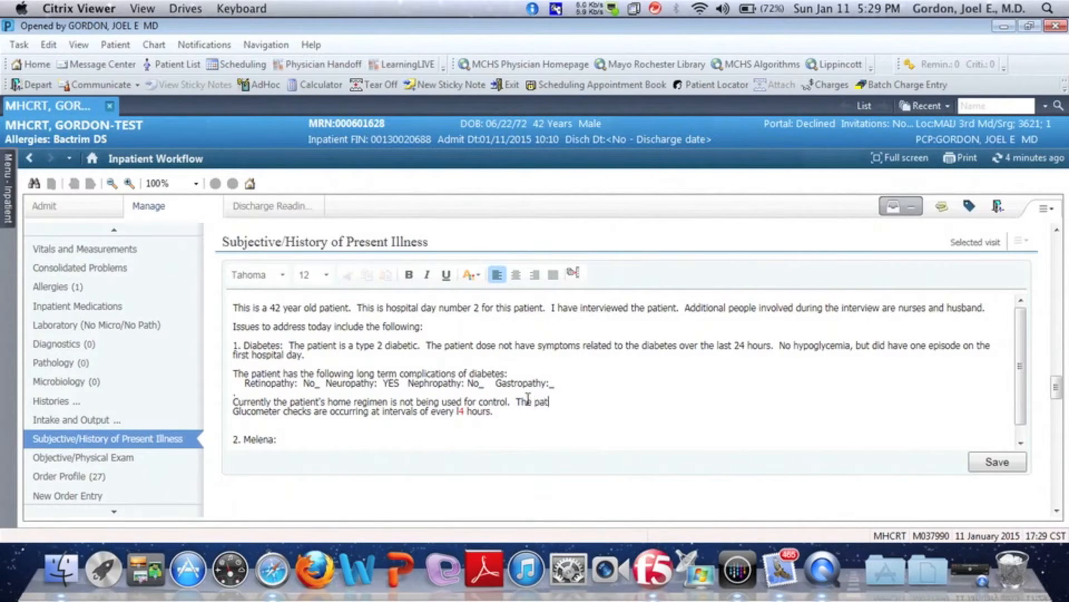
{"action": "type", "text": "ient is currently NPO."}
{"action": "double_click", "coordinate": [460, 412]}
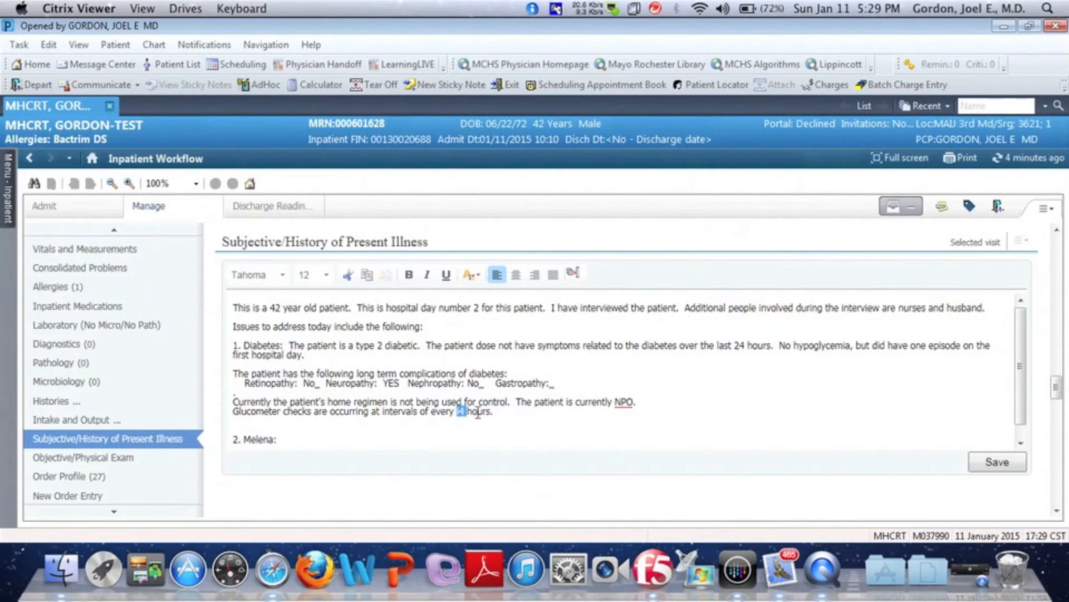
{"action": "type", "text": "4 hours.  2."}
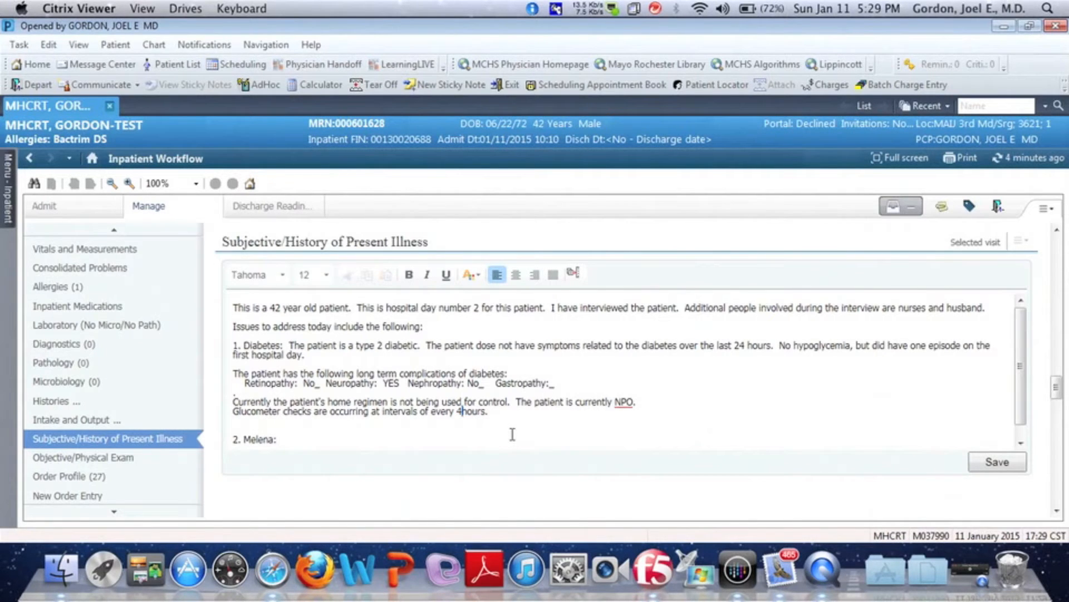
- Document under Melena "The patient has not had any more episodes of melena. There isn't any symptoms of low blood sugar." and save the section
{"action": "type", "text": " Melena:  The patient has not had any more episodes of melenna.   There isn't any symptoms of low blood sugar."}
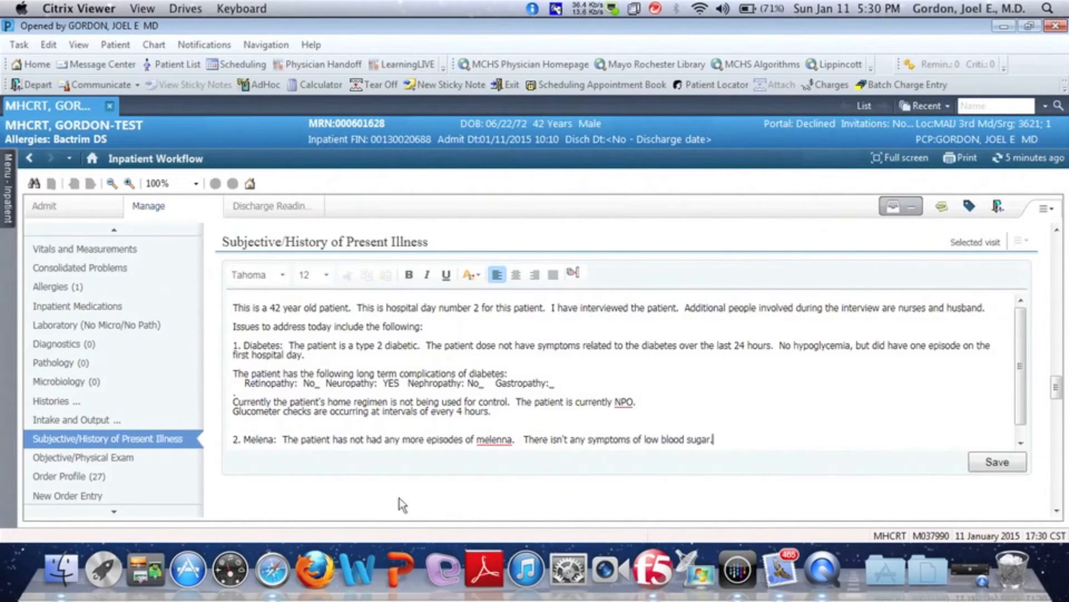
{"action": "right_click", "coordinate": [488, 441]}
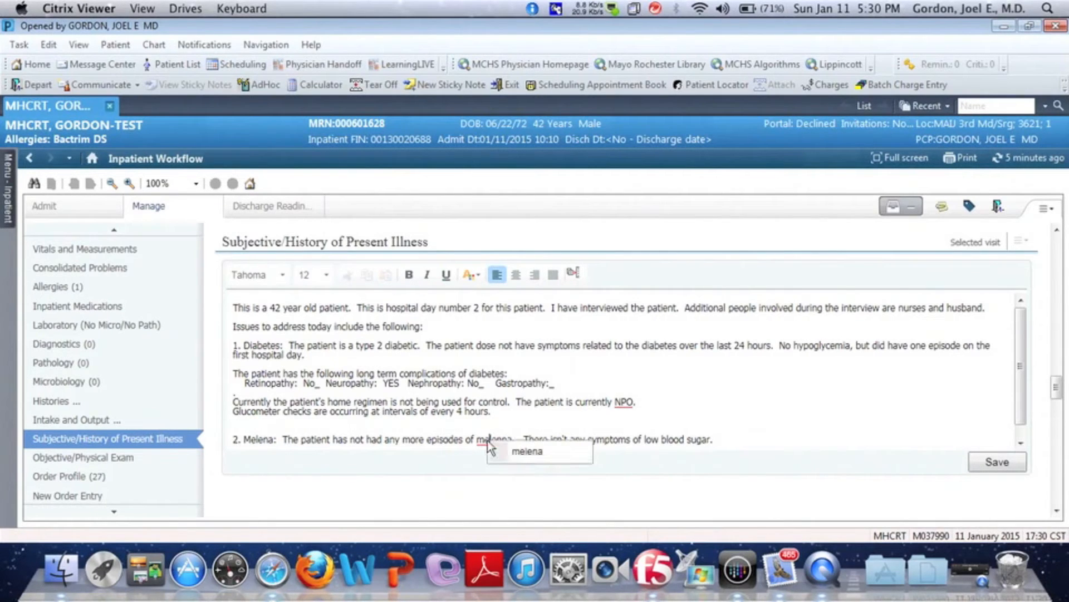
{"action": "left_click", "coordinate": [527, 456]}
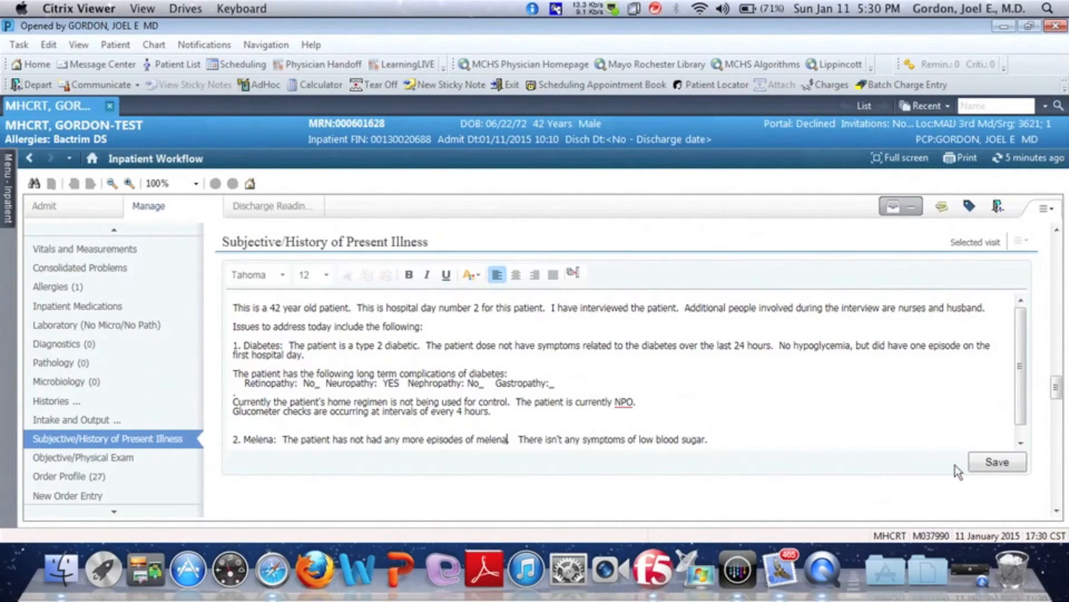
{"action": "left_click", "coordinate": [986, 463]}
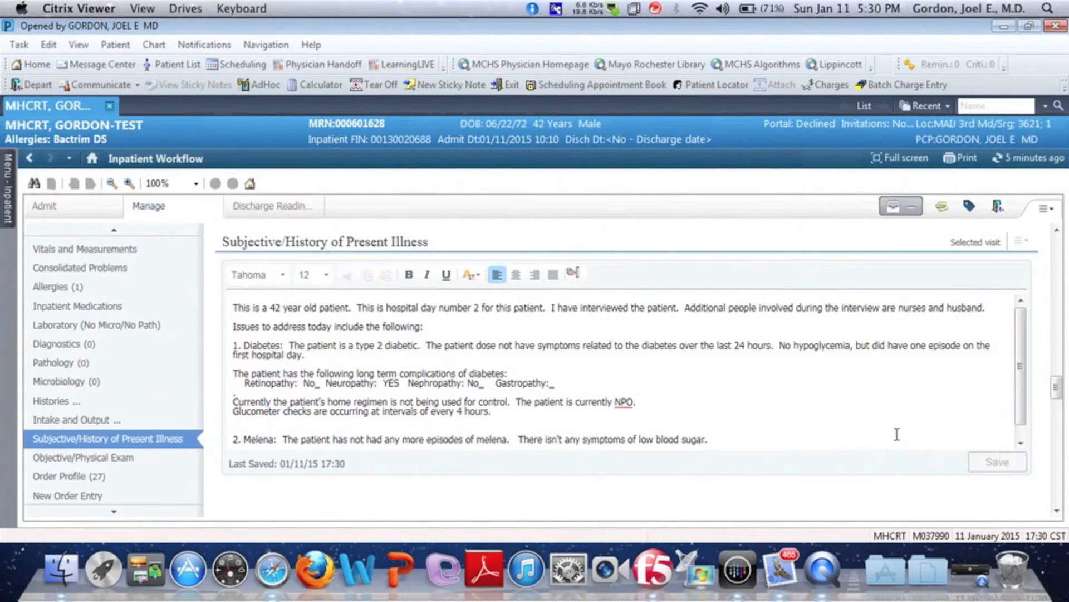
- Insert the multi-system exam auto text, covering general appearance through extremities, in the Objective/Physical Exam section
{"action": "scroll", "coordinate": [898, 430], "scroll_direction": "down", "scroll_amount": 2}
{"action": "scroll", "coordinate": [900, 446], "scroll_direction": "down", "scroll_amount": 4}
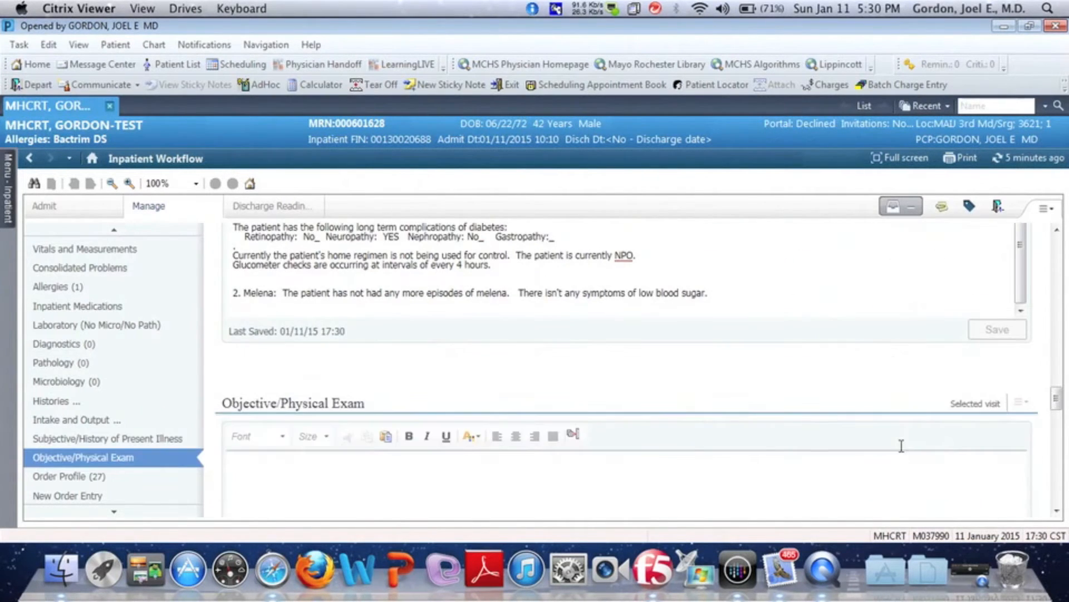
{"action": "left_click", "coordinate": [752, 452]}
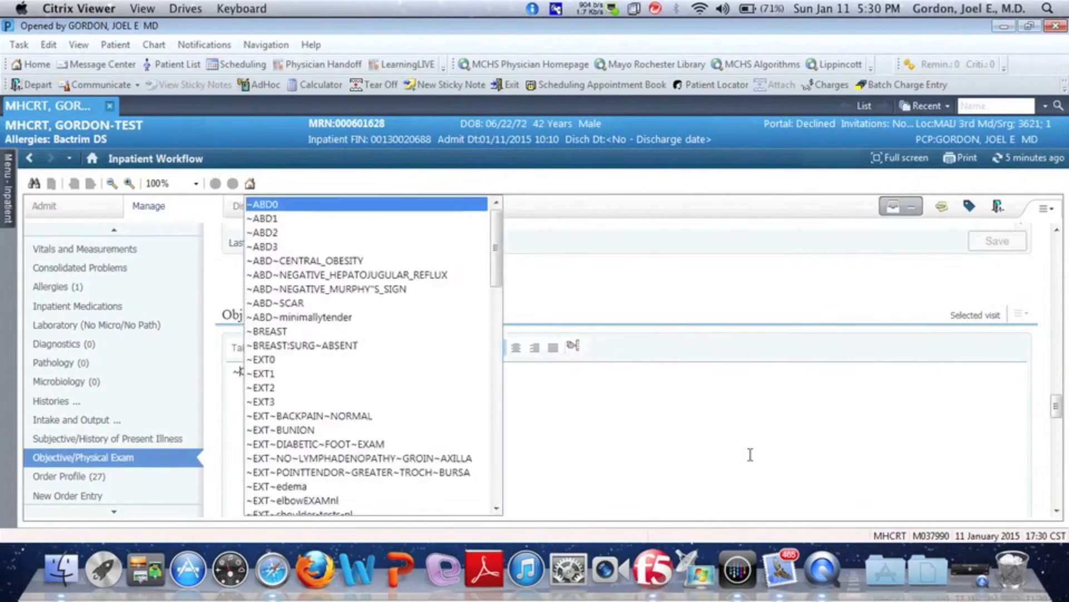
{"action": "type", "text": "Q"}
{"action": "key", "text": "Return"}
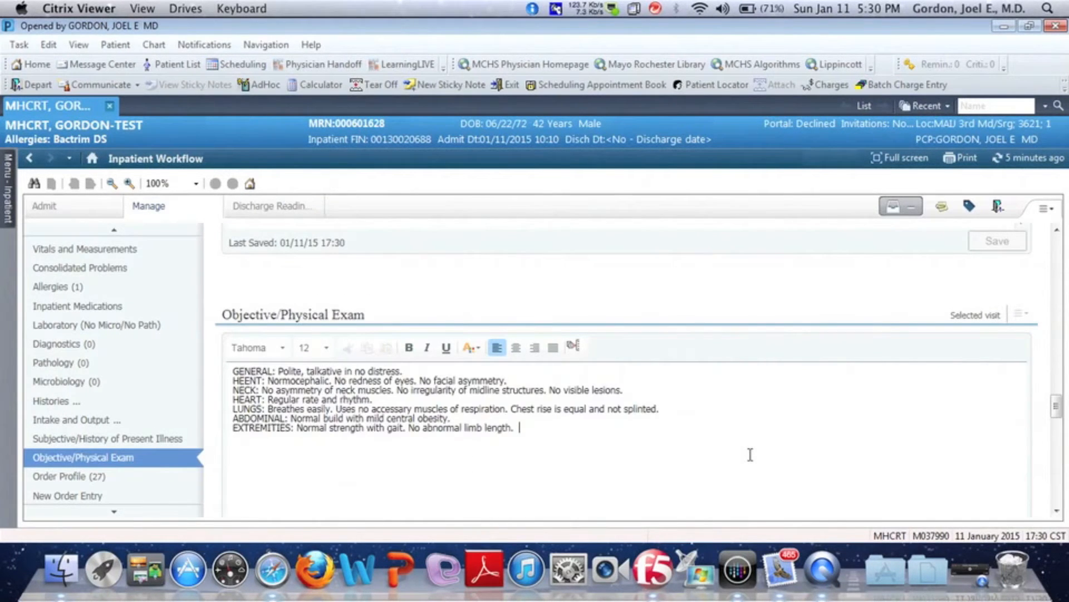
- Replace the abdominal line of the physical exam with the ~ABD3 auto text
{"action": "left_click_drag", "start_coordinate": [477, 419], "coordinate": [234, 418]}
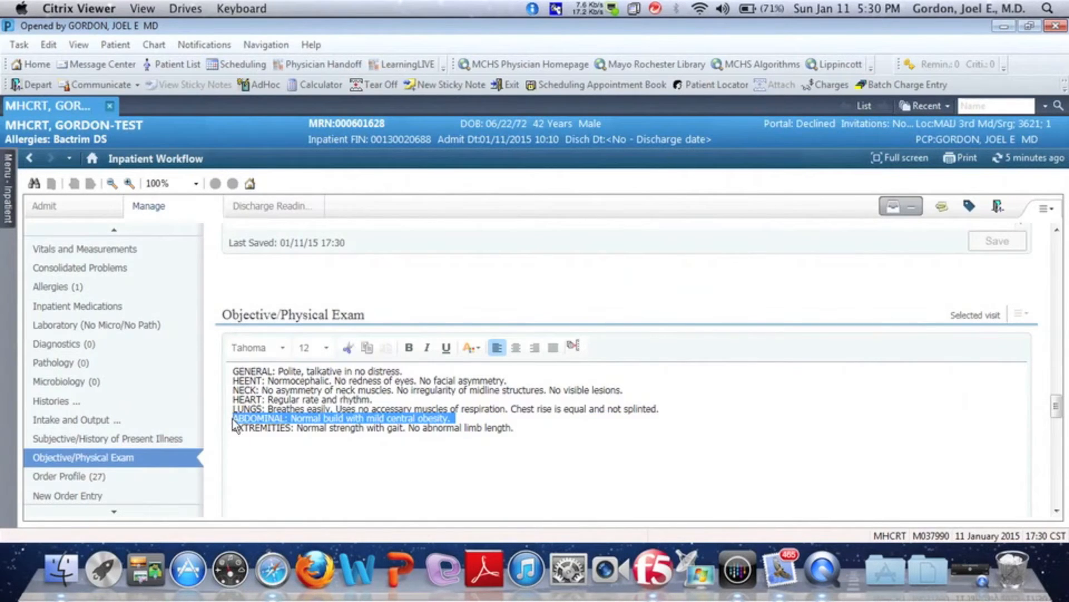
{"action": "type", "text": "~A"}
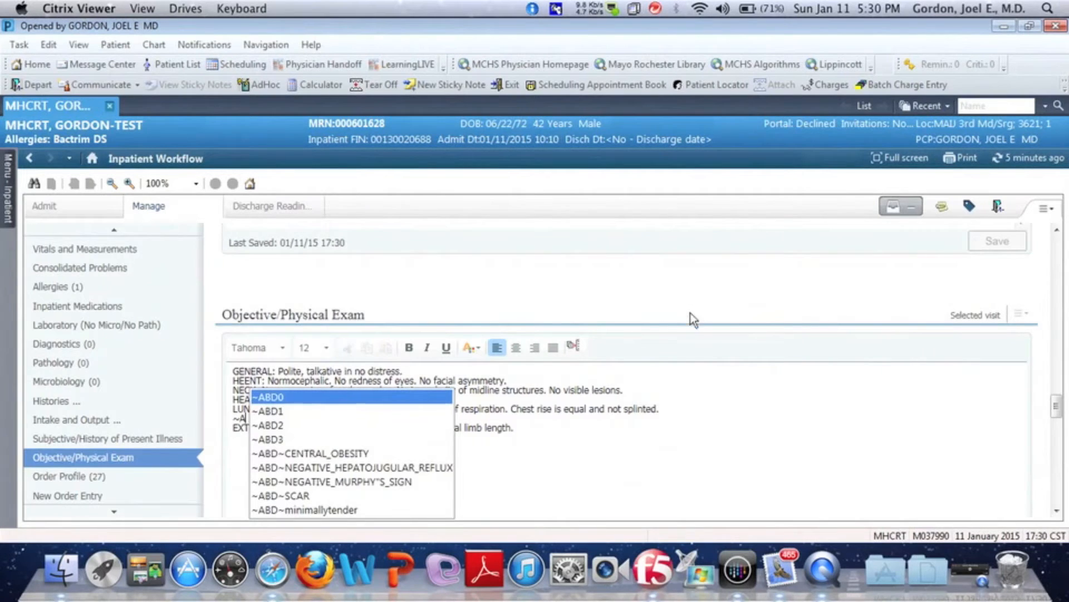
{"action": "left_click", "coordinate": [300, 439]}
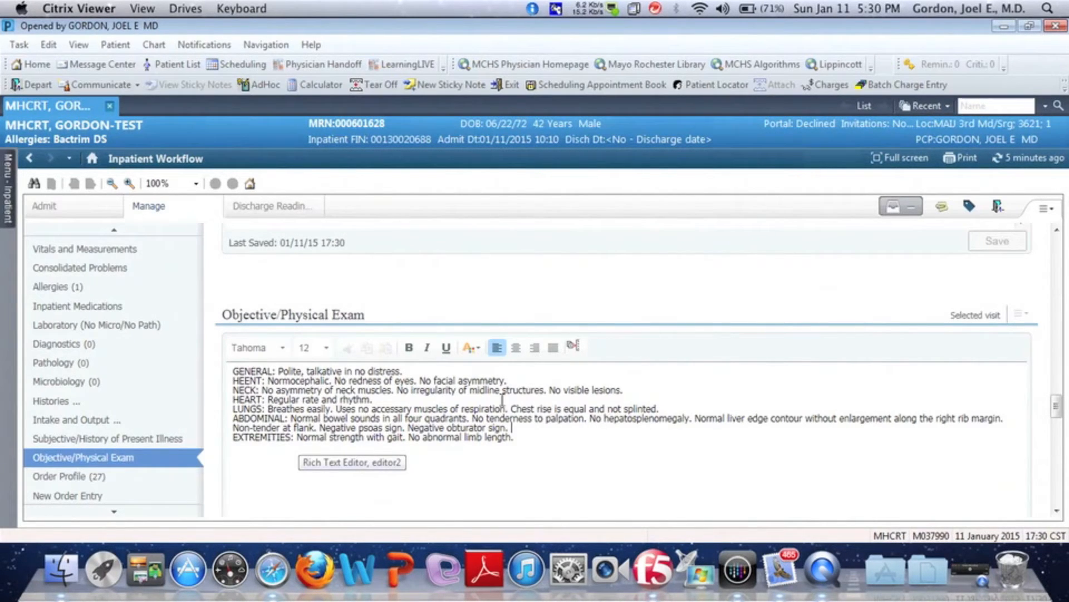
- Add the ~HEART~murmur-AORTIC auto text at the end of the heart exam line
{"action": "left_click", "coordinate": [543, 400]}
{"action": "type", "text": "~HE"}
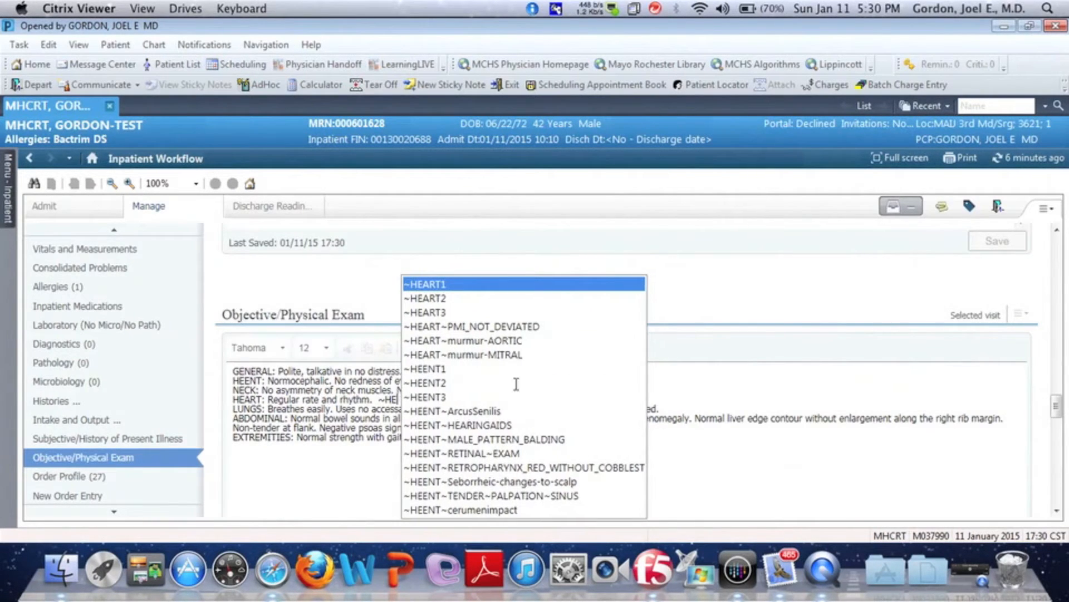
{"action": "left_click", "coordinate": [454, 340]}
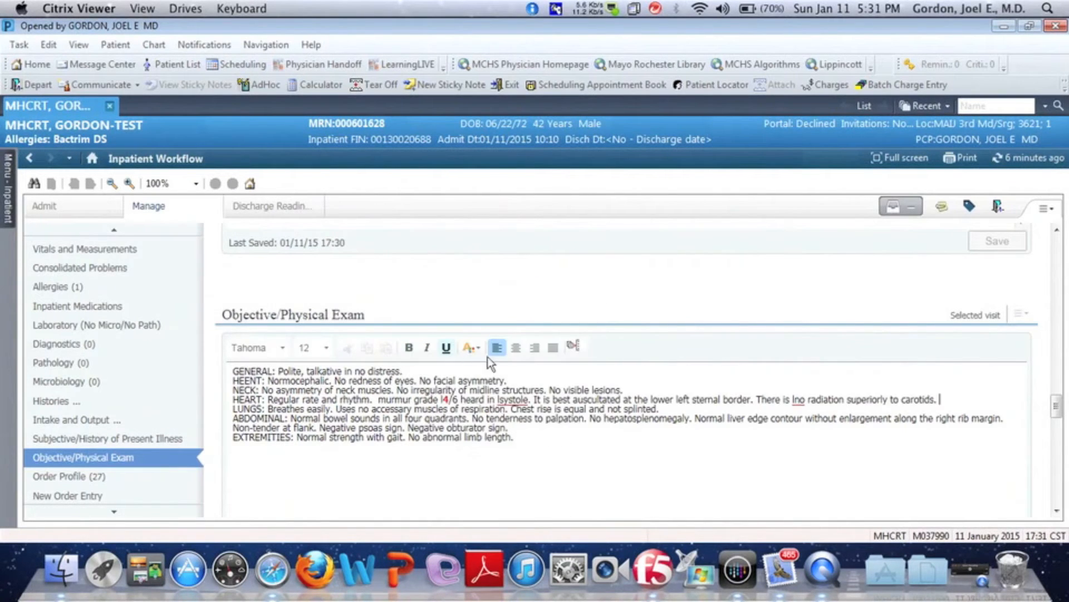
- Complete the murmur text with grade 3, "systole" and "no" radiation, and save the physical exam
{"action": "double_click", "coordinate": [444, 399]}
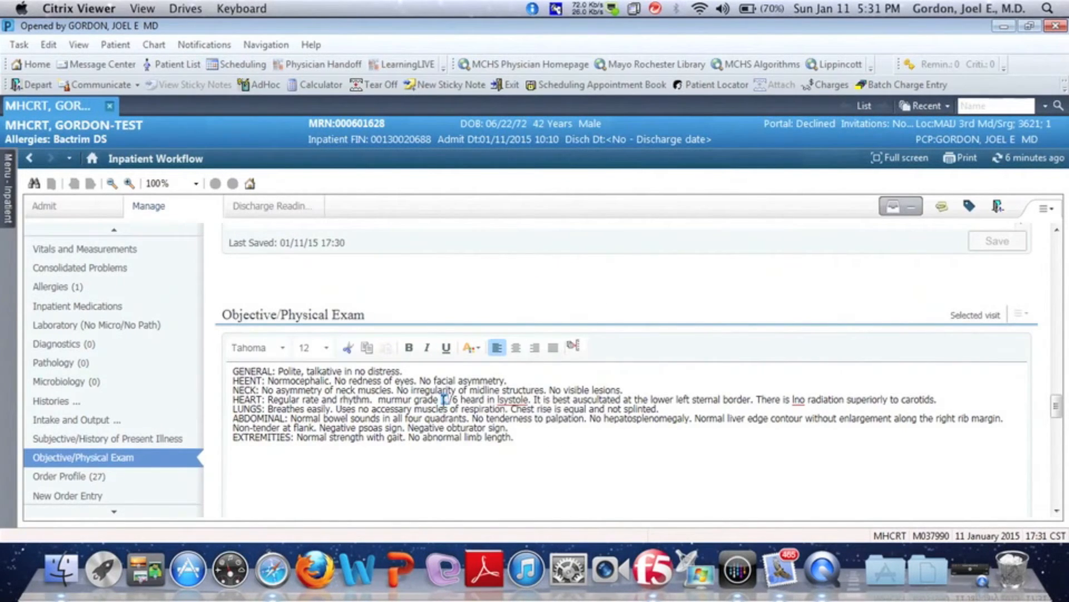
{"action": "type", "text": "3"}
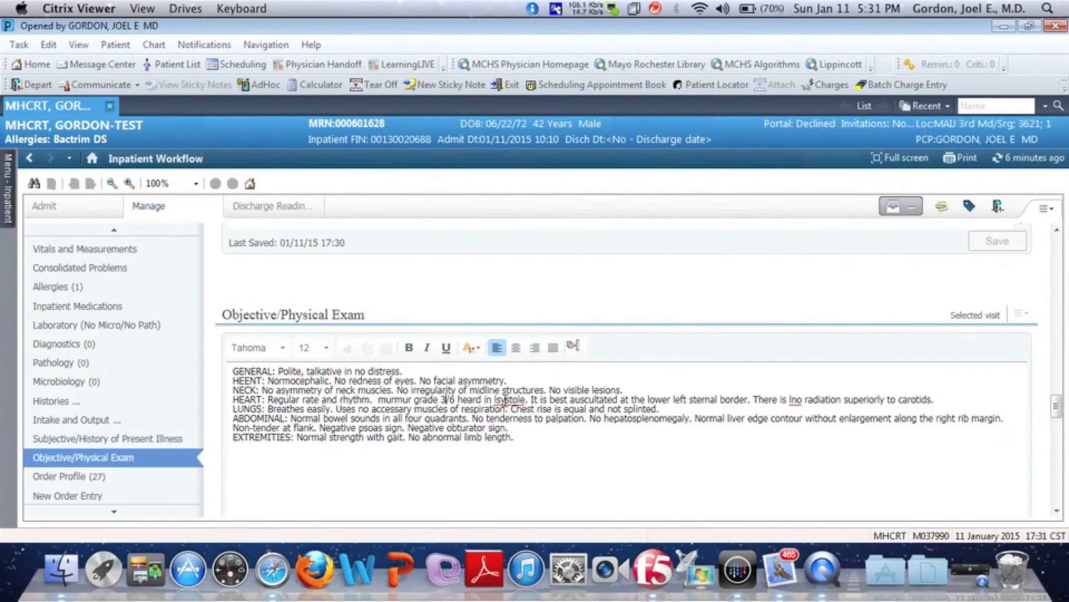
{"action": "double_click", "coordinate": [505, 400]}
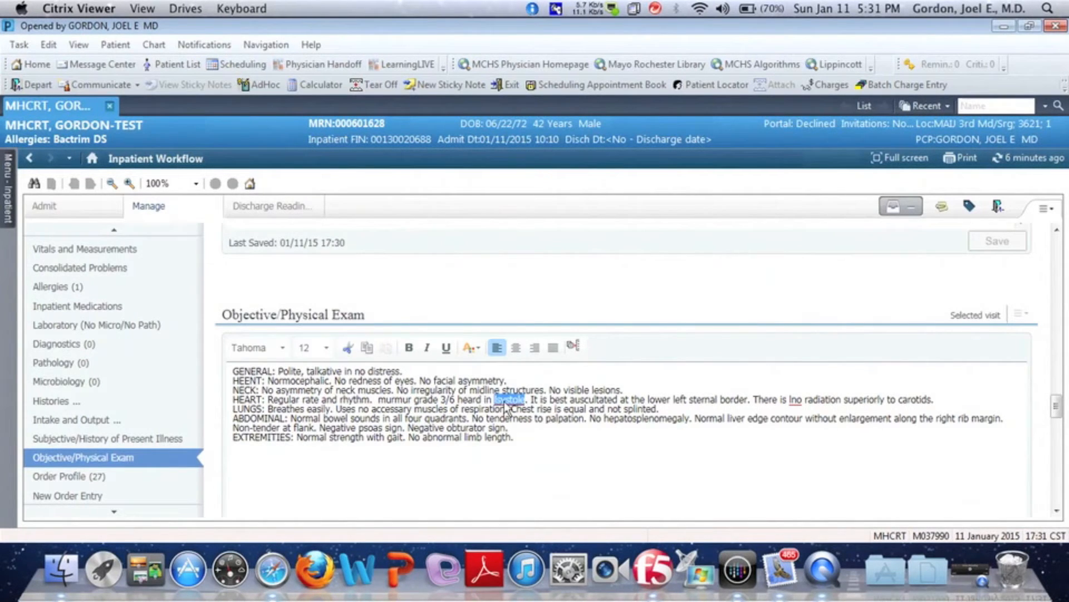
{"action": "type", "text": "systo"}
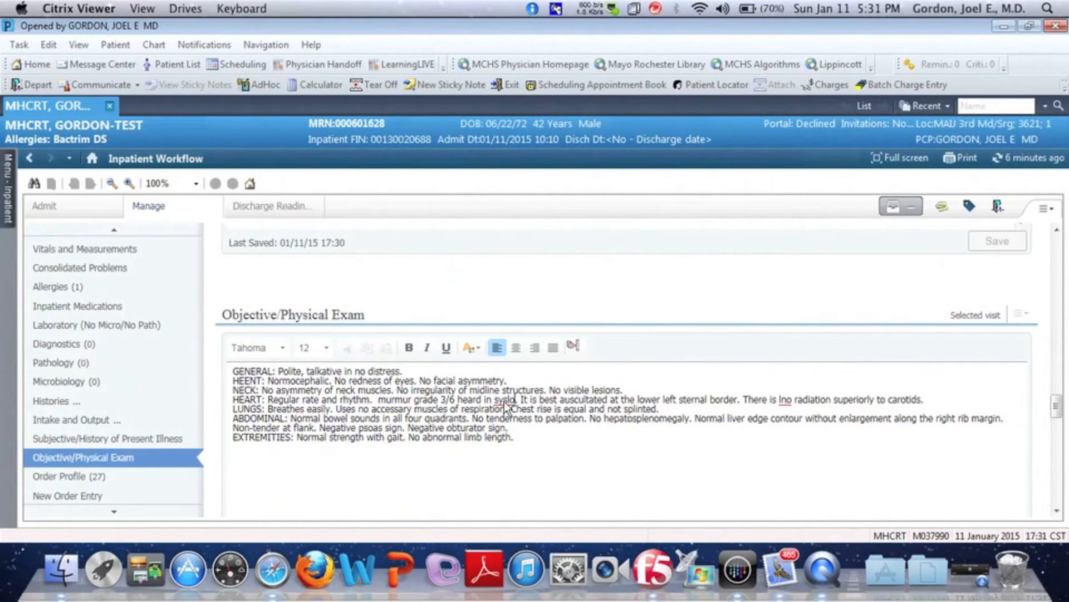
{"action": "type", "text": "le"}
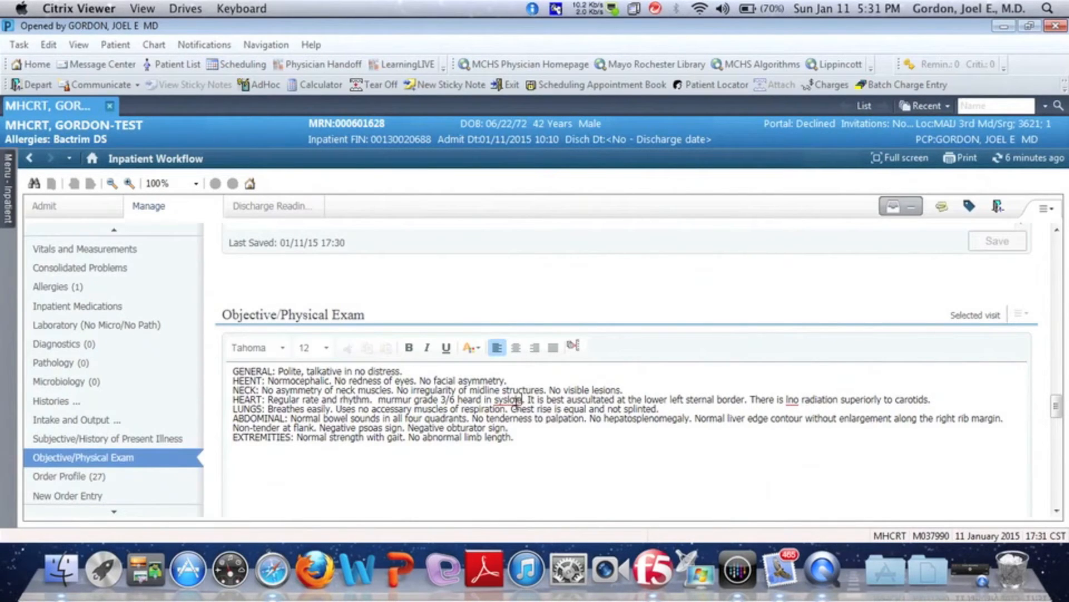
{"action": "right_click", "coordinate": [513, 399]}
{"action": "left_click", "coordinate": [541, 413]}
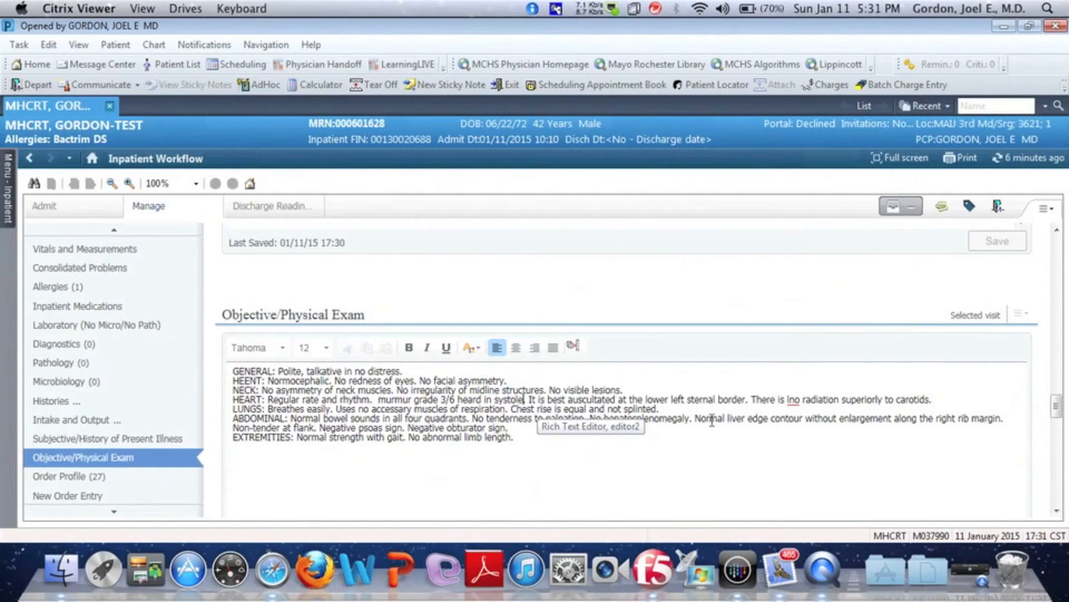
{"action": "double_click", "coordinate": [793, 400]}
{"action": "type", "text": "no"}
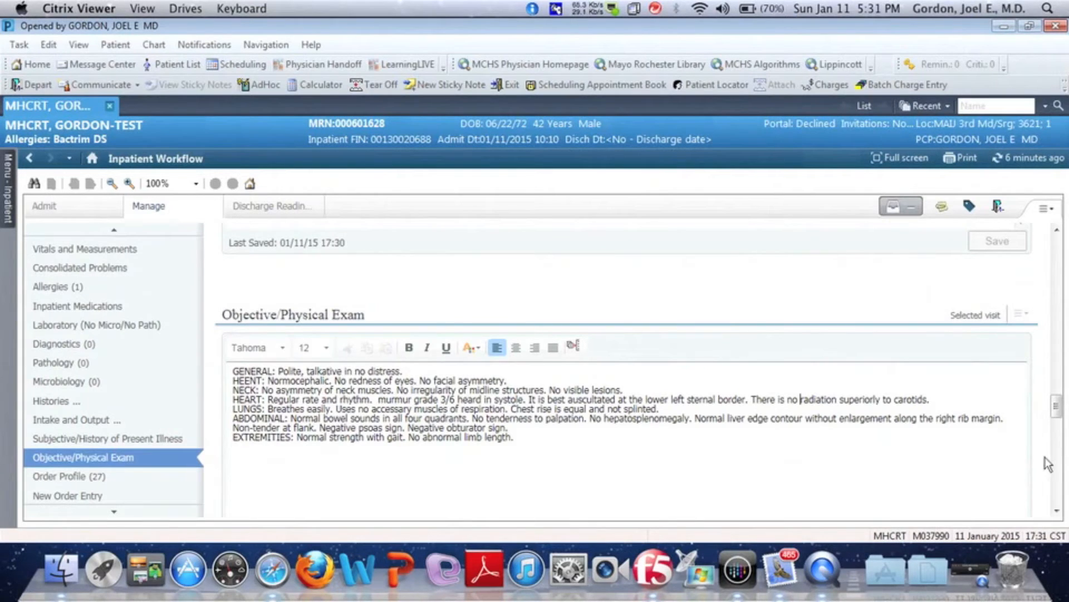
{"action": "scroll", "coordinate": [1037, 460], "scroll_direction": "down", "scroll_amount": 5}
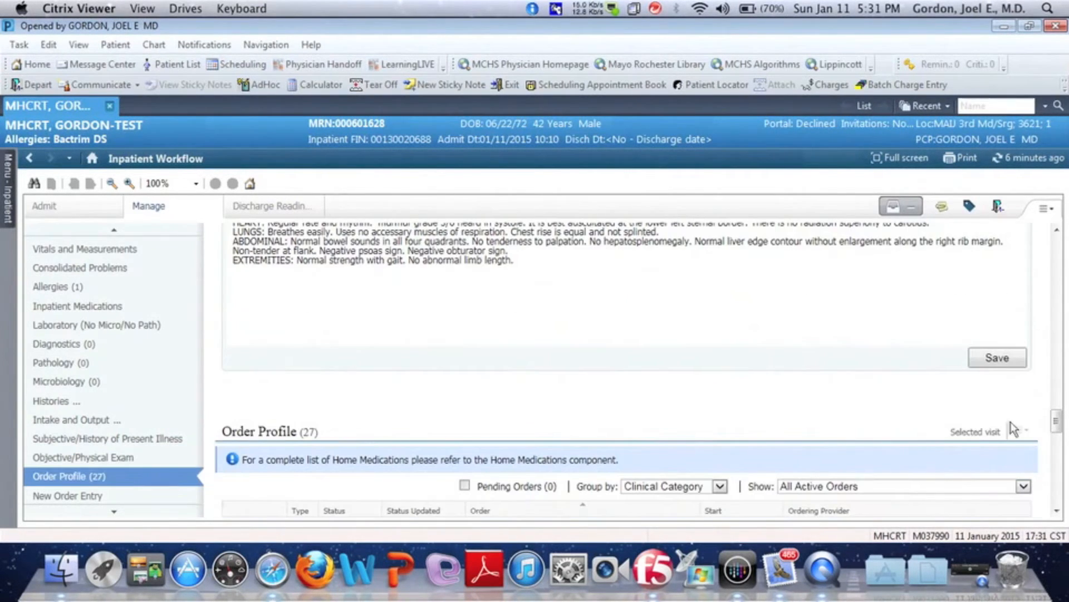
{"action": "left_click", "coordinate": [987, 362]}
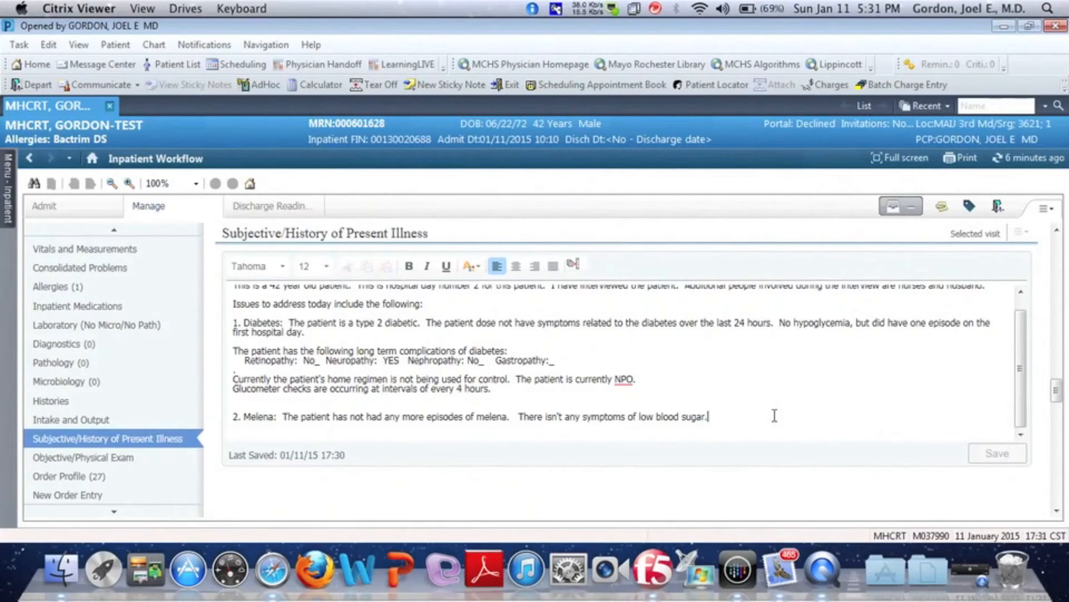
- Add issue 3, a cough worsening over 24 hours with productivity, no shortness of breath, and flu-season concern with family members involved, to the subjective history
{"action": "key", "text": "Return"}
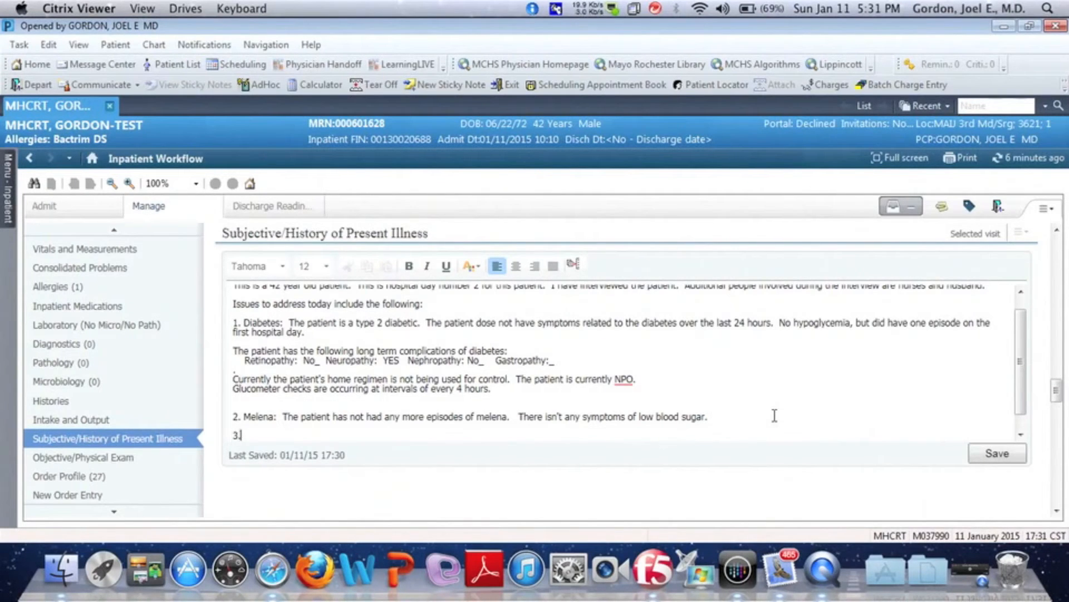
{"action": "type", "text": "3. ough:  The patient has noticed a cough.  "}
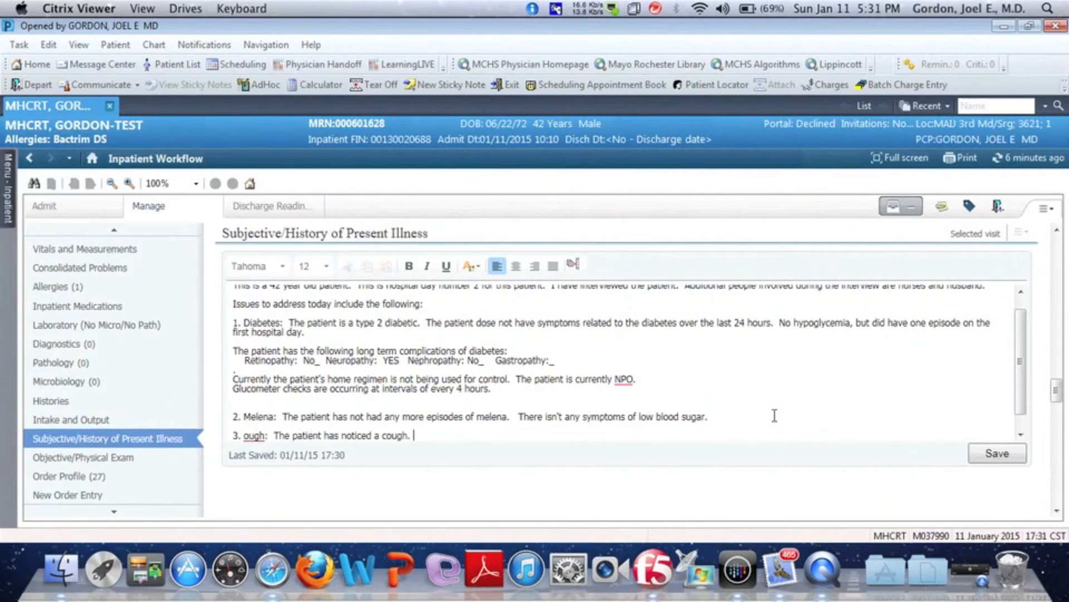
{"action": "type", "text": "It is worsening over the last 24 hours and iss associated with "}
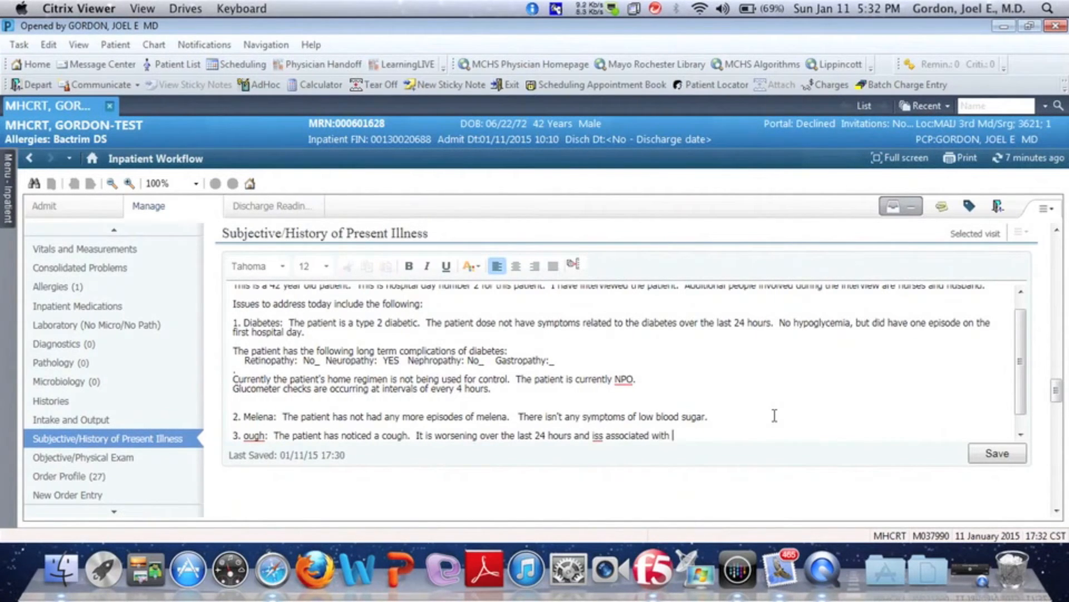
{"action": "type", "text": "productivity.  No shortness of breath but during flu season I am concerned as there are family members involved."}
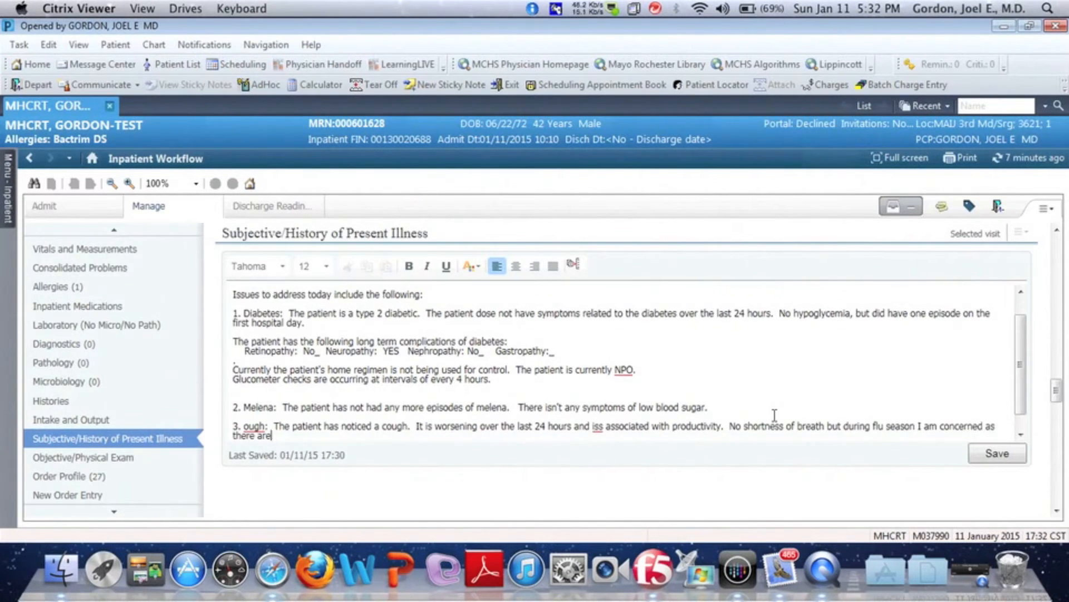
- Correct the misspelled "ough" to "cough" and "iss" to "is" in issue 3, and save the subjective history
{"action": "right_click", "coordinate": [251, 424]}
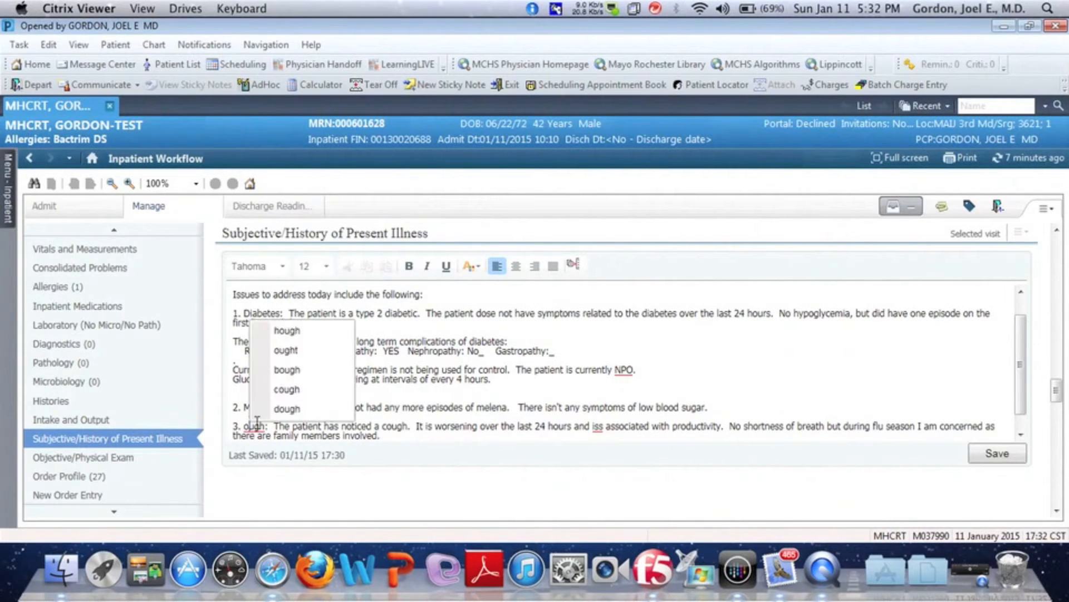
{"action": "left_click", "coordinate": [290, 388]}
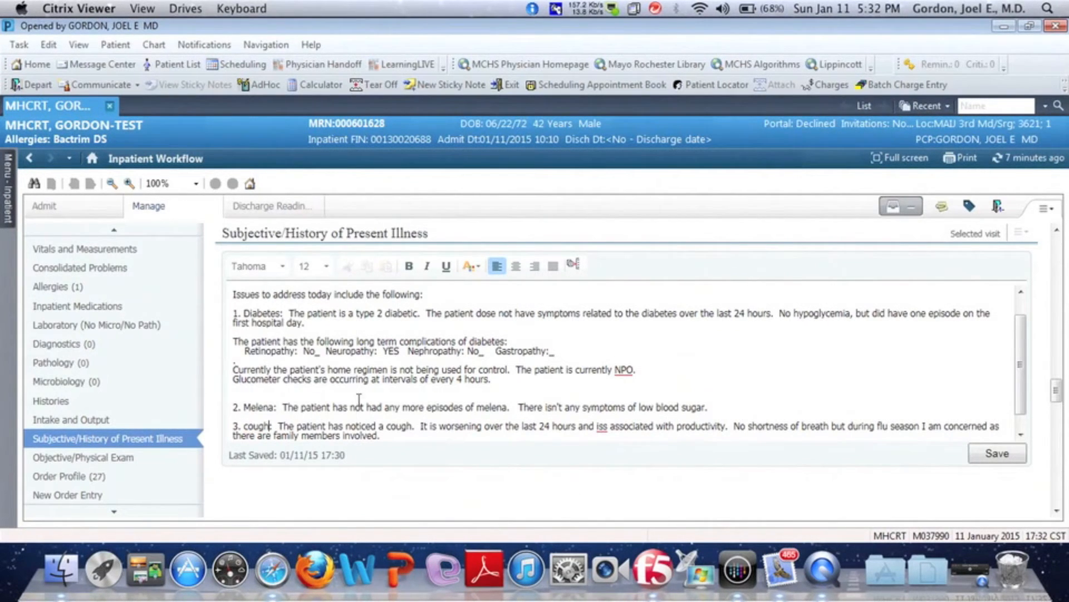
{"action": "left_click", "coordinate": [604, 425]}
{"action": "key", "text": "BackSpace"}
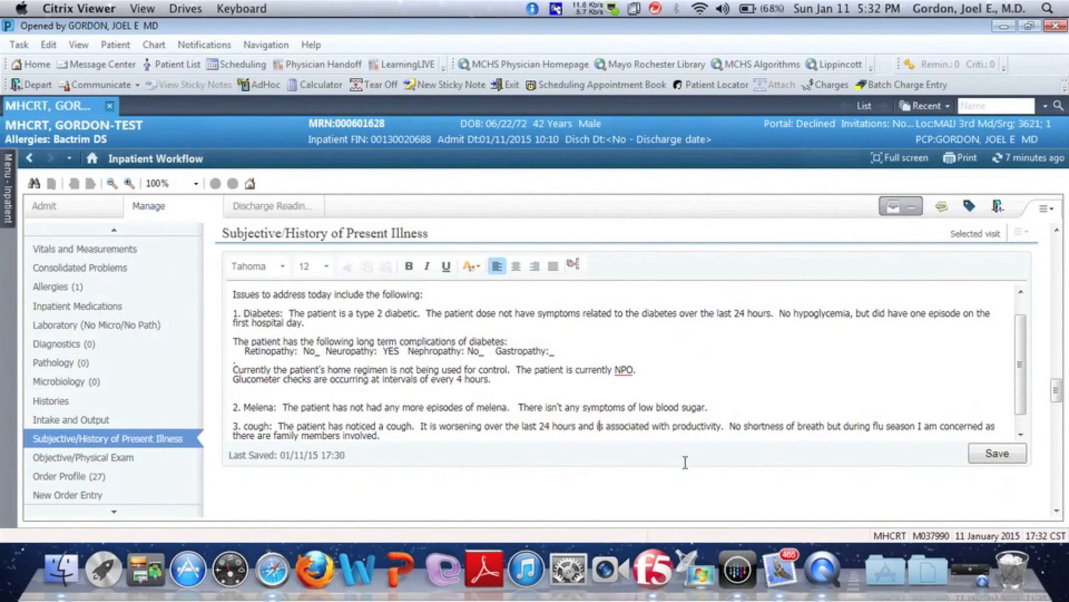
{"action": "left_click", "coordinate": [1008, 459]}
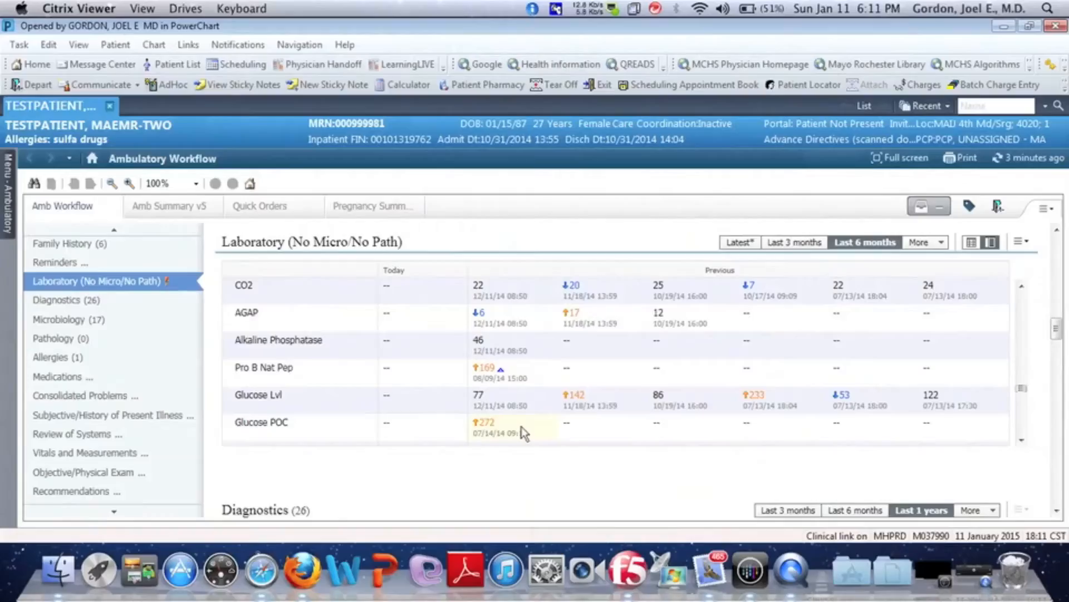
- Tag the XR Chest 1 view report text from the result title through the impression, and open the list of tagged items
{"action": "mouse_move", "coordinate": [524, 433]}
{"action": "mouse_move", "coordinate": [538, 368]}
{"action": "scroll", "coordinate": [1064, 521], "scroll_direction": "down", "scroll_amount": 5}
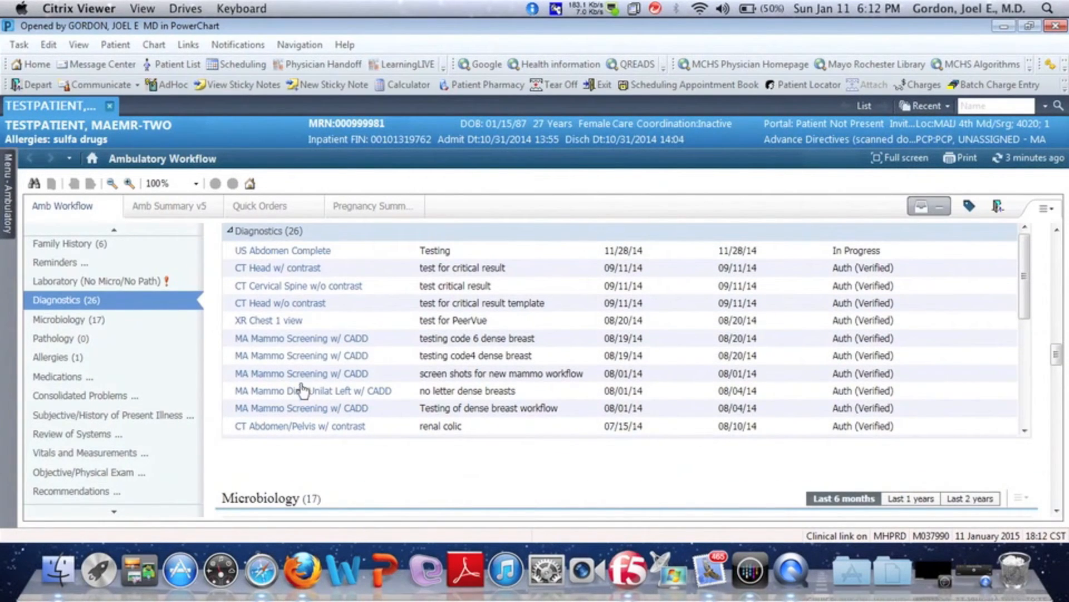
{"action": "left_click", "coordinate": [263, 320]}
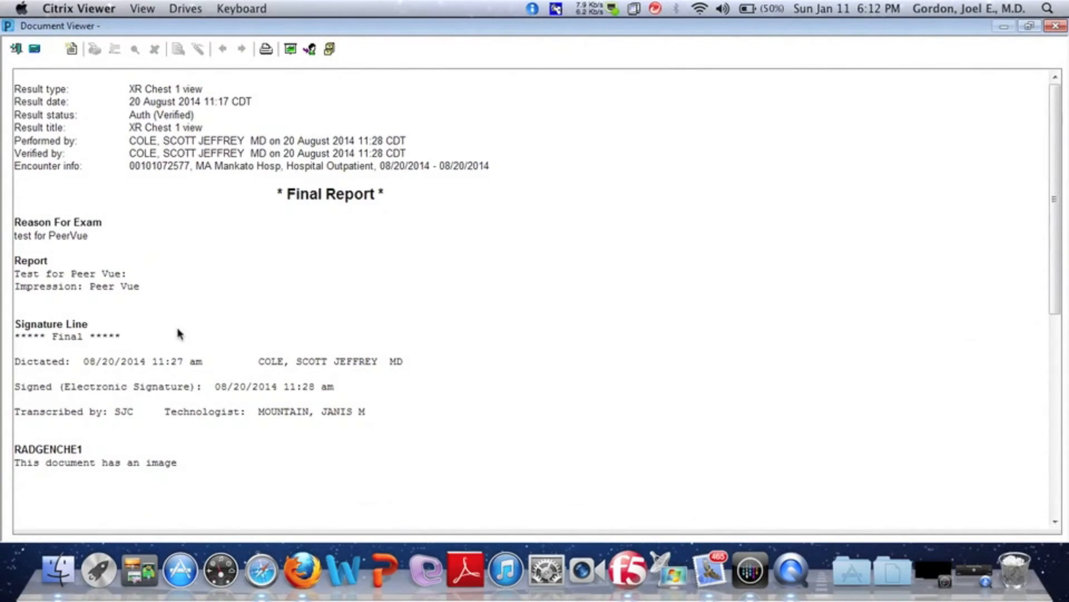
{"action": "left_click_drag", "start_coordinate": [142, 284], "coordinate": [134, 135]}
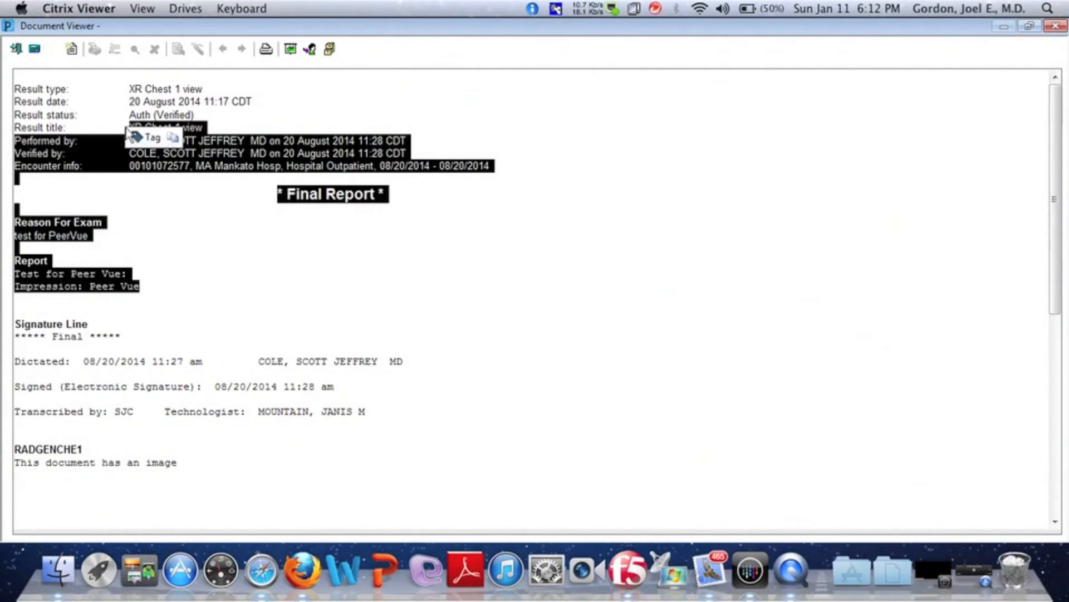
{"action": "left_click", "coordinate": [143, 137]}
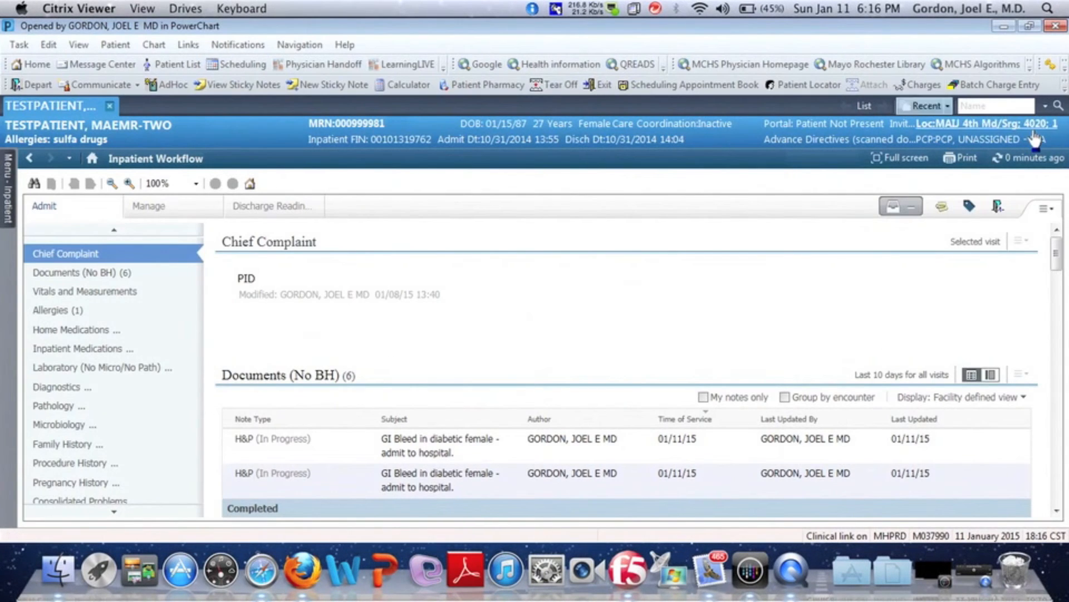
{"action": "left_click", "coordinate": [969, 212]}
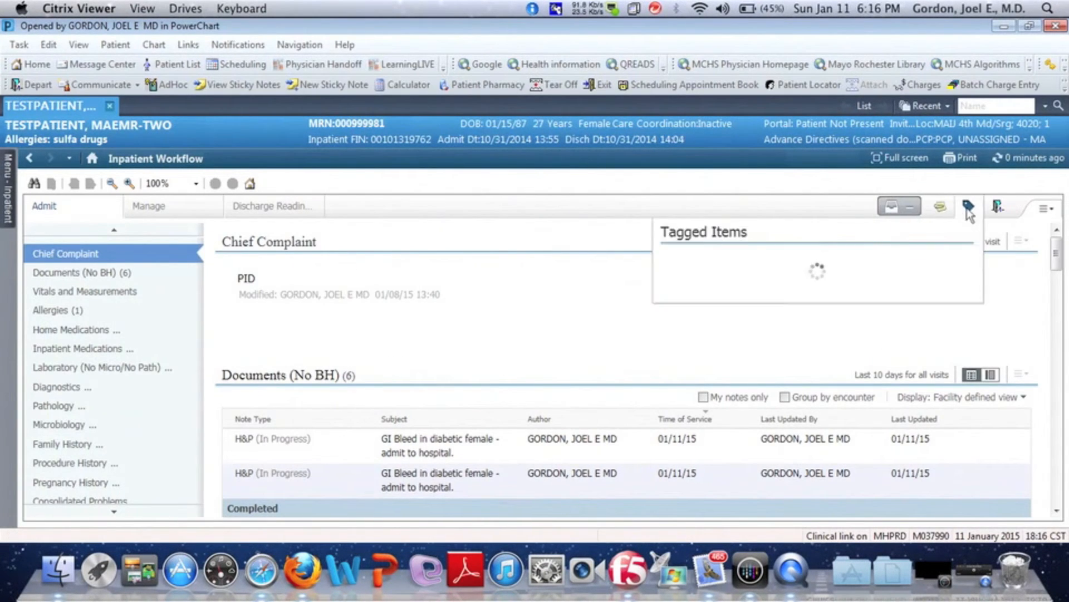
{"action": "left_click", "coordinate": [969, 211]}
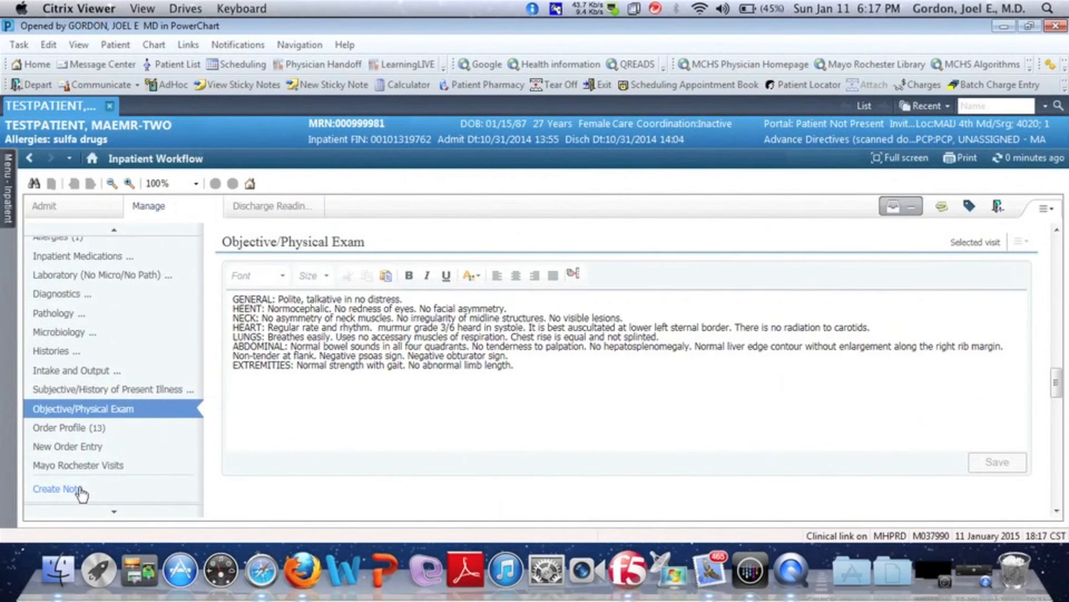
- Create a Progress Note-Hospital titled "Hospital day #2" from the Hospital Progress Note (SOAP) template
{"action": "left_click", "coordinate": [78, 488]}
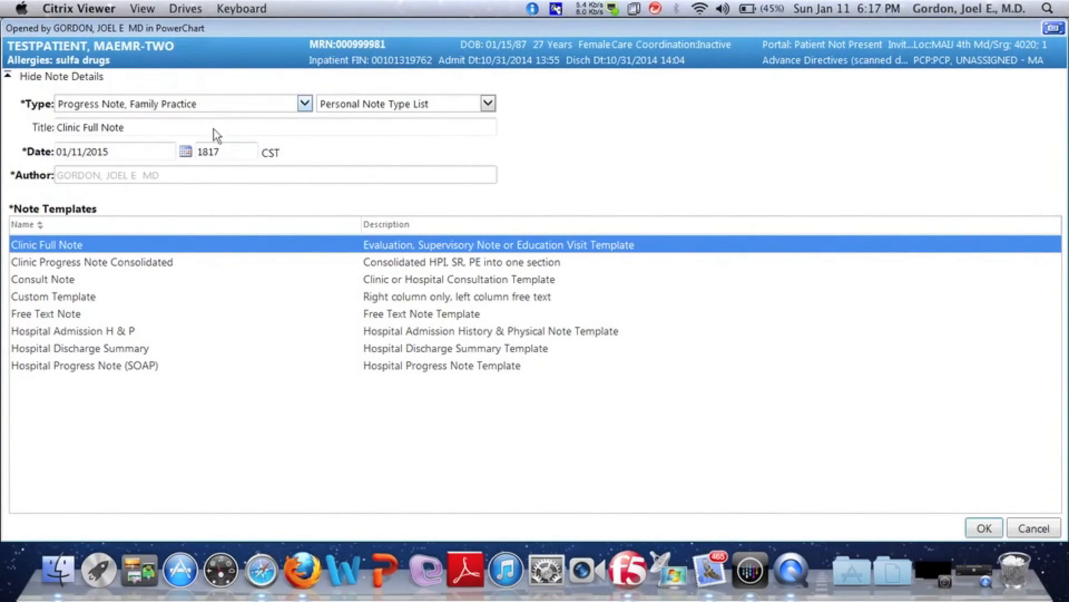
{"action": "left_click", "coordinate": [304, 103]}
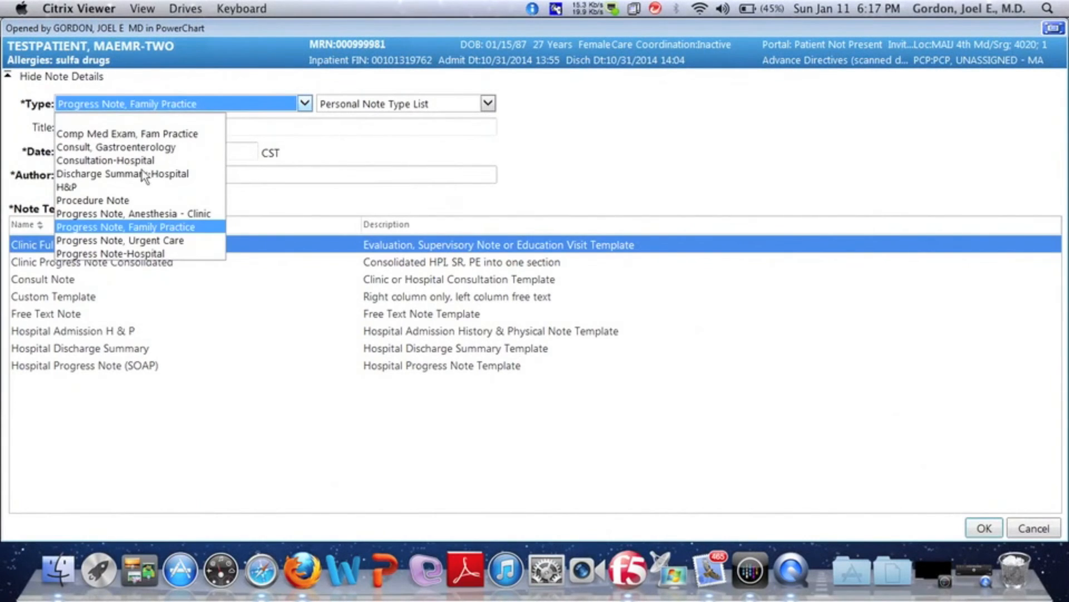
{"action": "left_click", "coordinate": [123, 254]}
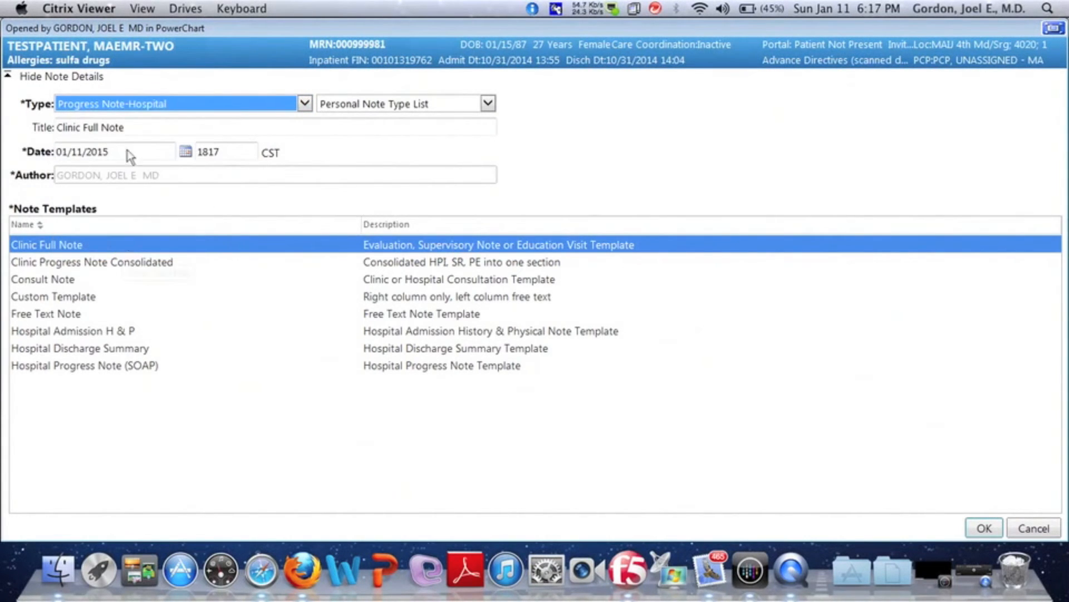
{"action": "left_click_drag", "start_coordinate": [126, 127], "coordinate": [43, 131]}
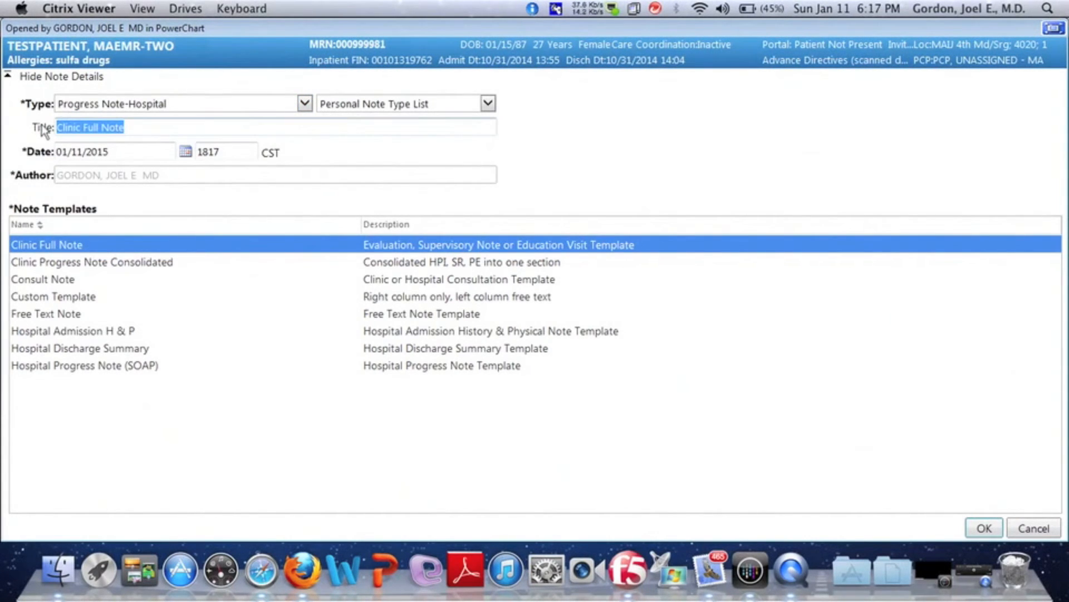
{"action": "type", "text": "Hospital day #2"}
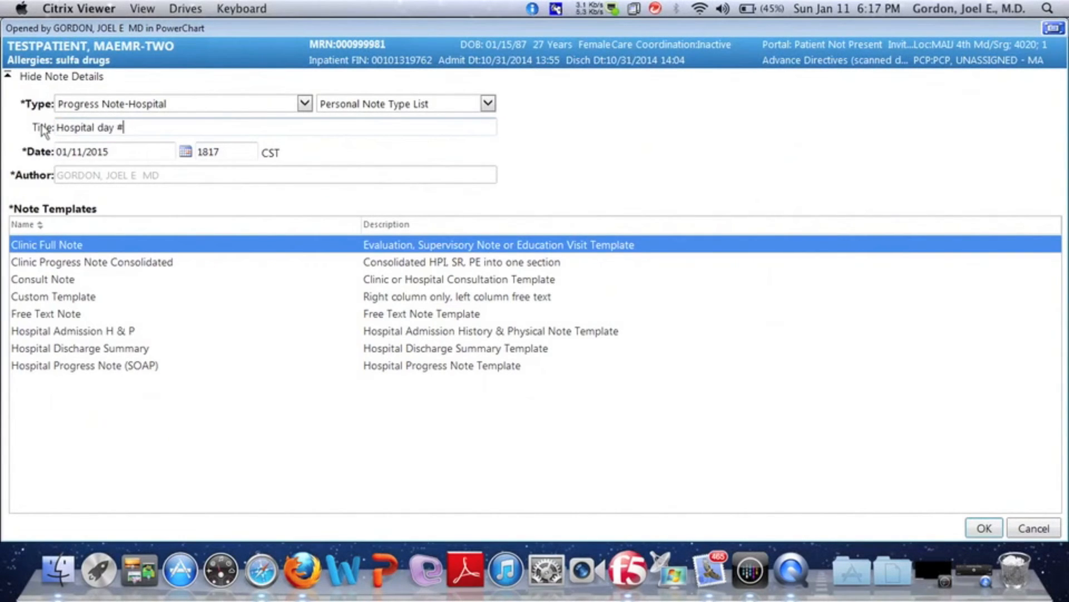
{"action": "left_click", "coordinate": [51, 367]}
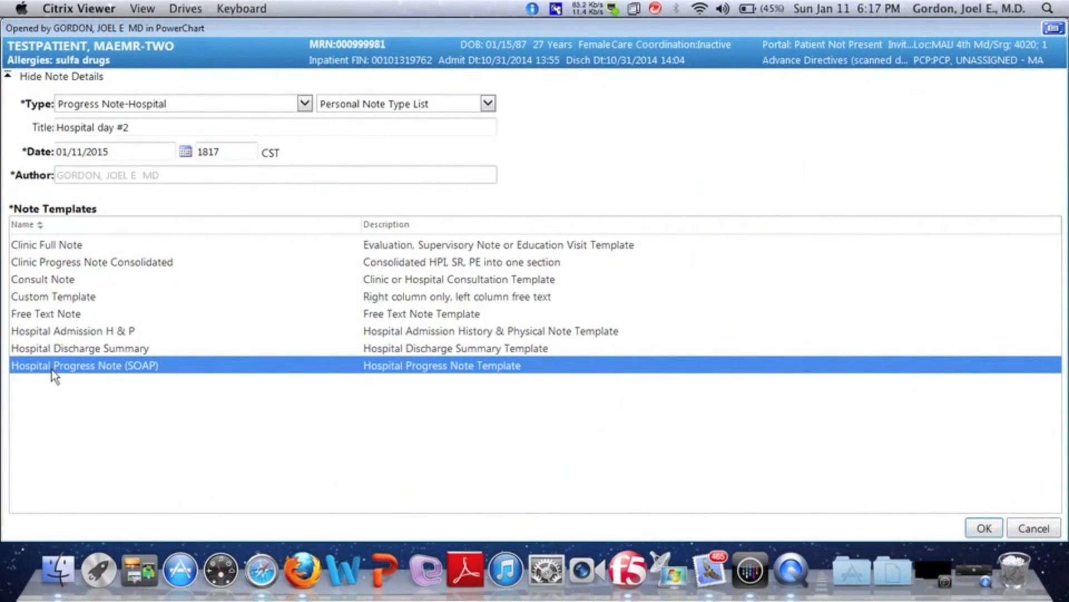
{"action": "double_click", "coordinate": [54, 368]}
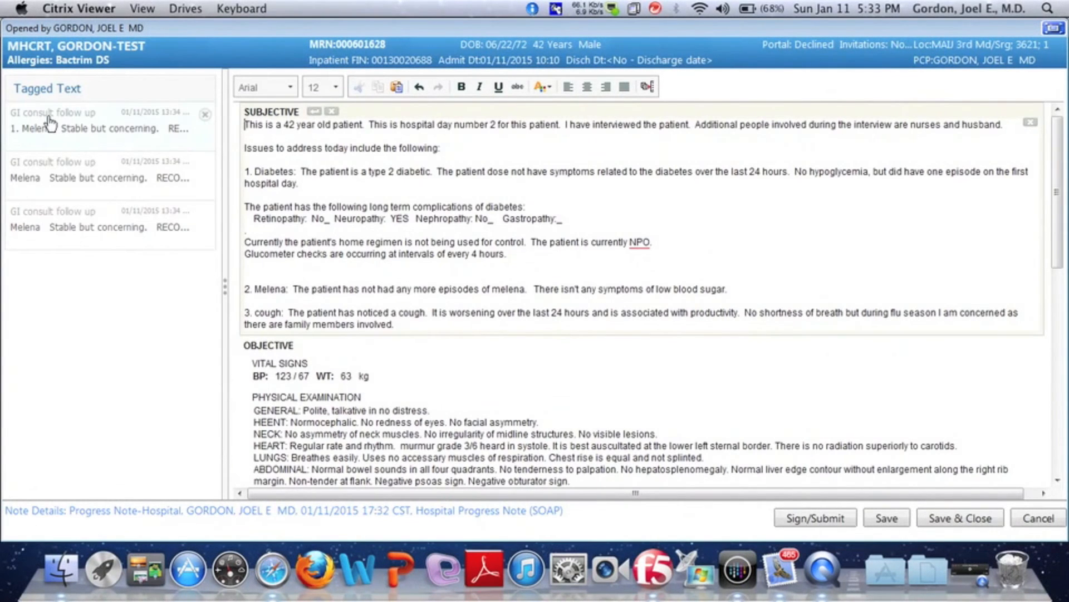
- Insert the first tagged GI consult follow up text at the end of the Subjective section and label it "GI consult"
{"action": "left_click_drag", "start_coordinate": [51, 121], "coordinate": [421, 339]}
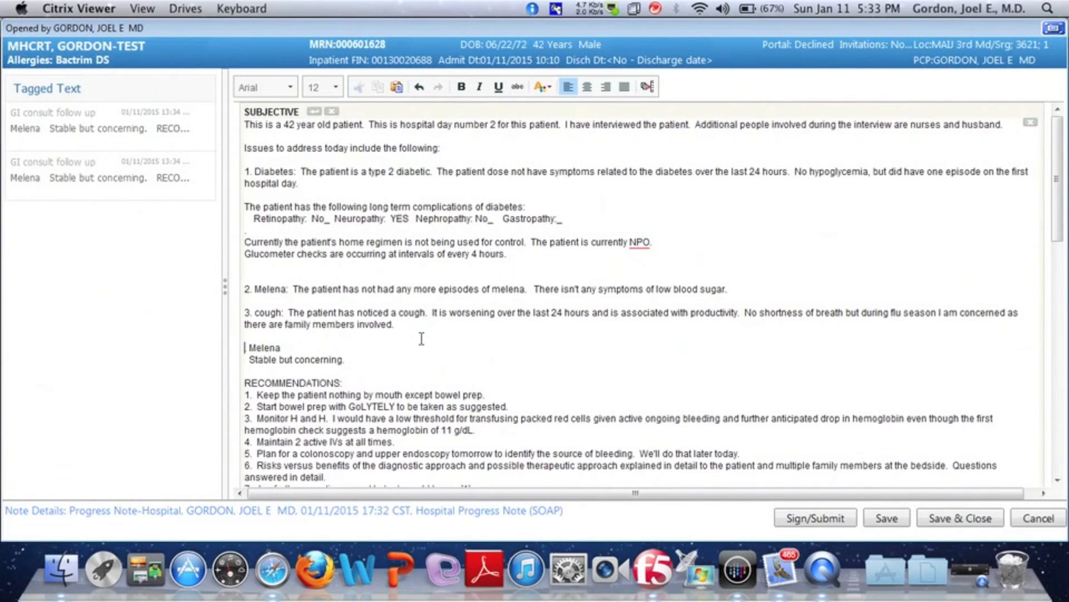
{"action": "type", "text": "GU"}
{"action": "key", "text": "BackSpace"}
{"action": "type", "text": "I consult"}
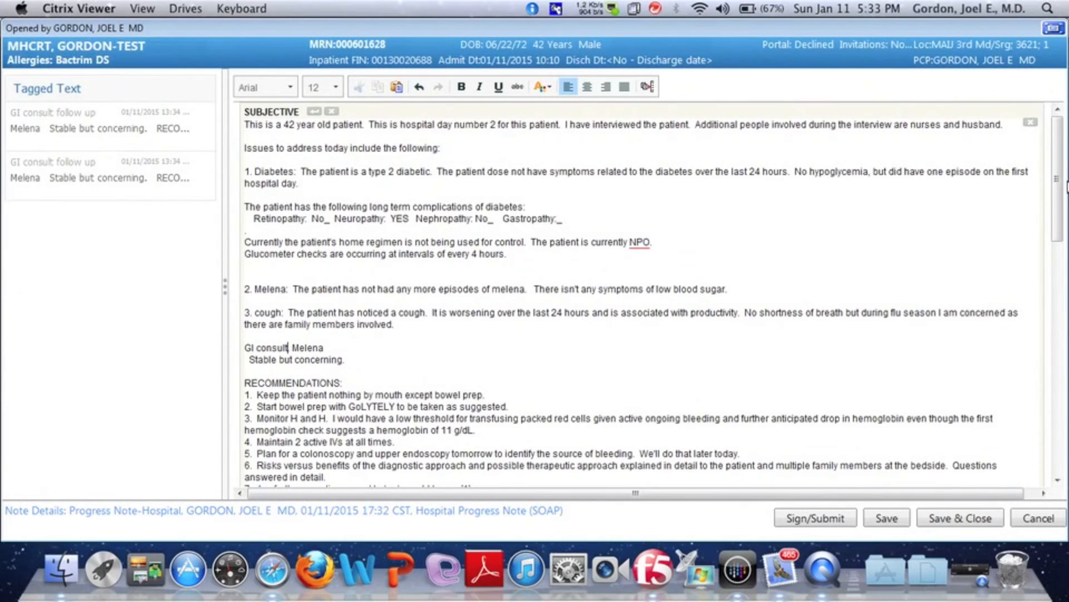
- Italicize the inserted GI consult text from "Stable but concerning" through recommendation 7
{"action": "left_click_drag", "start_coordinate": [1065, 190], "coordinate": [1064, 215]}
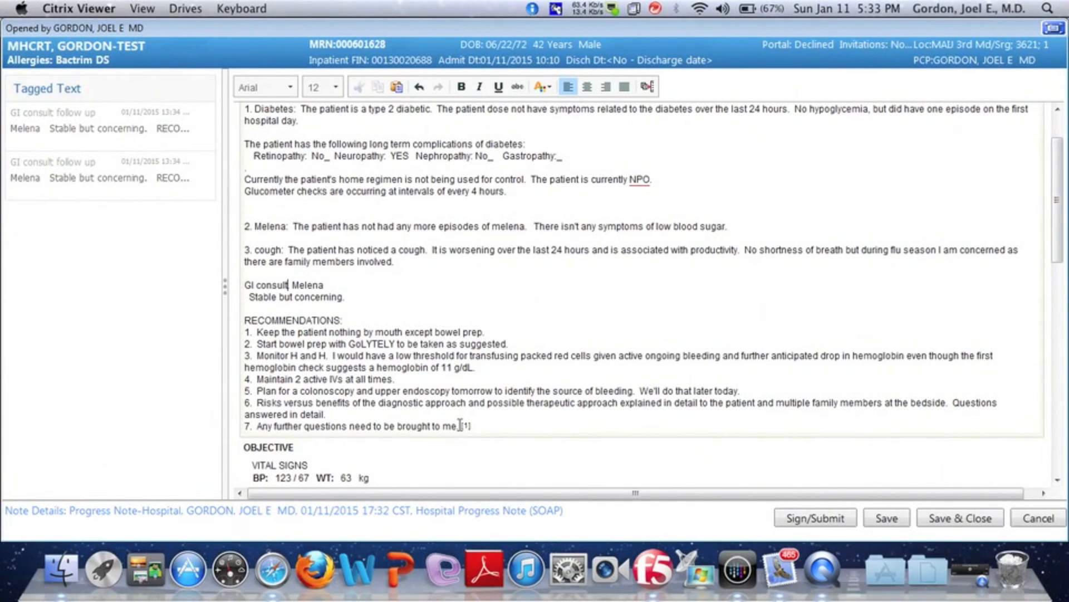
{"action": "left_click_drag", "start_coordinate": [460, 426], "coordinate": [242, 299]}
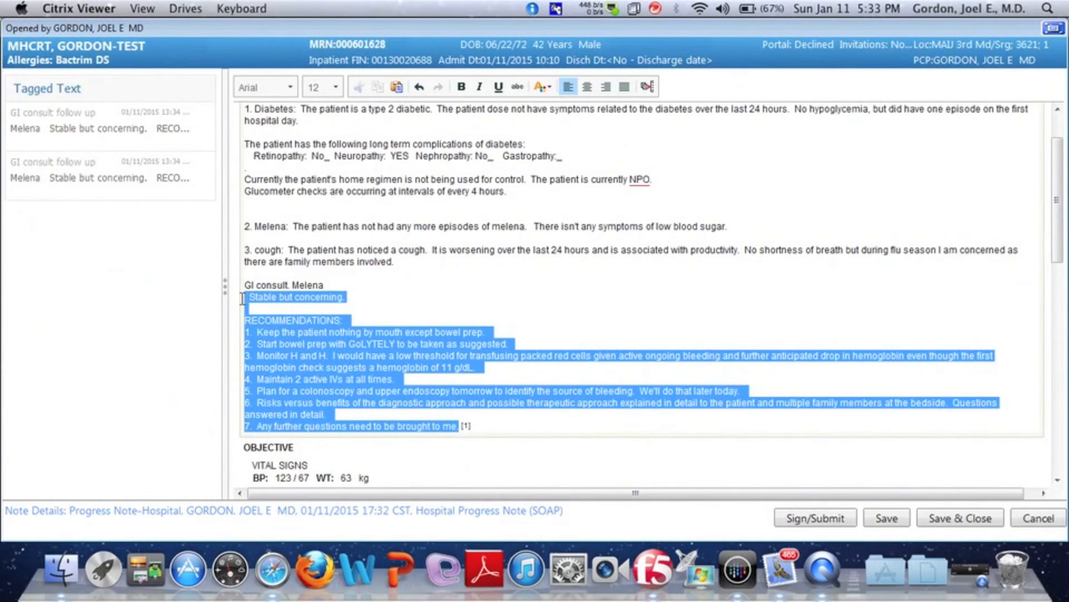
{"action": "left_click", "coordinate": [479, 87]}
{"action": "left_click", "coordinate": [508, 214]}
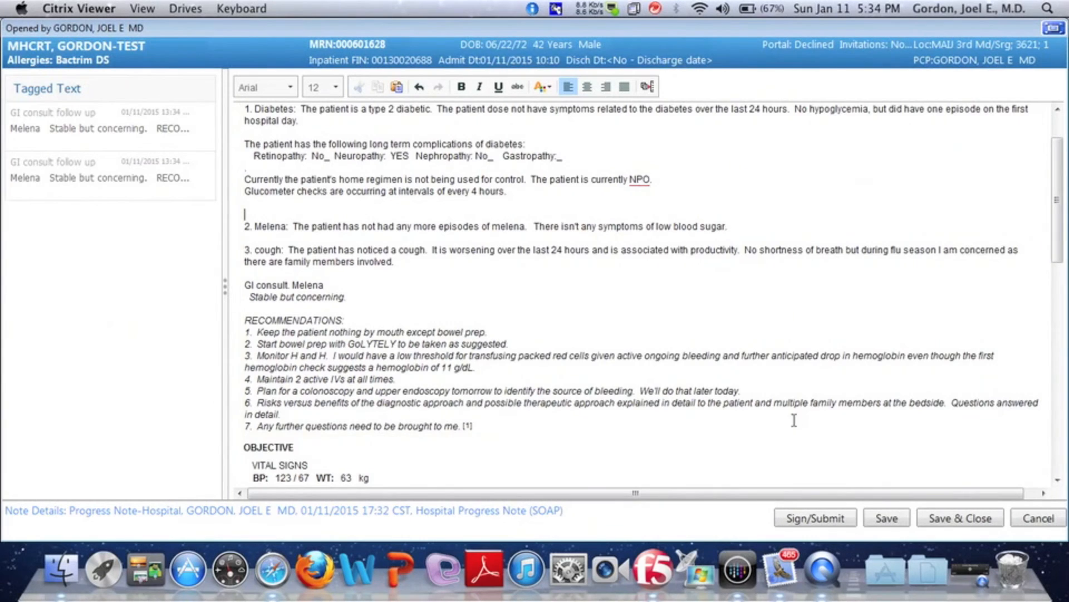
- Add free text below the Lab Results entries and insert the ``cbcshort auto text there
{"action": "scroll", "coordinate": [747, 412], "scroll_direction": "up", "scroll_amount": 3}
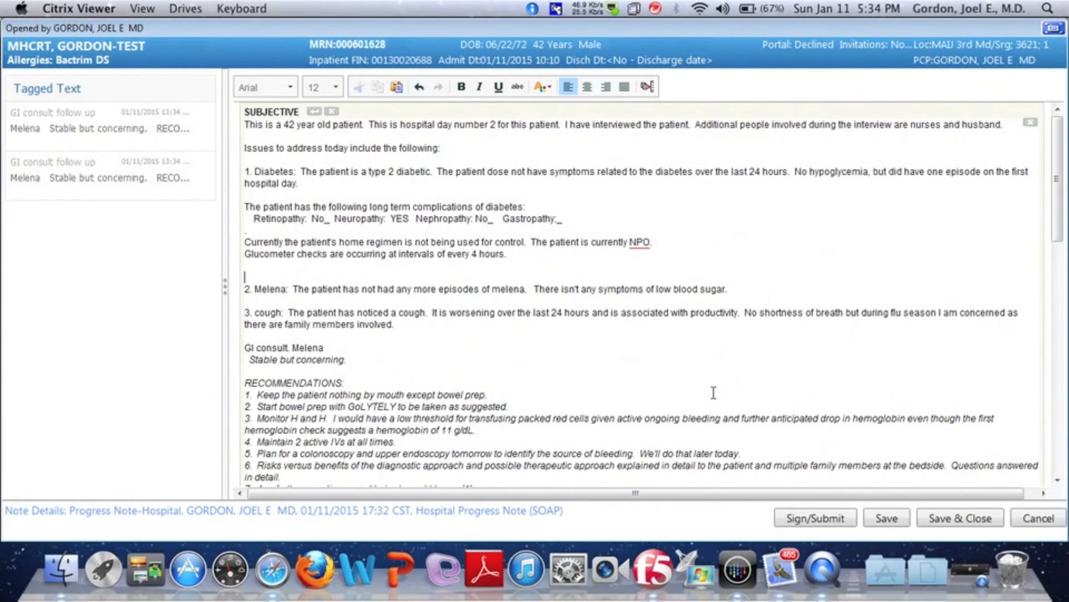
{"action": "scroll", "coordinate": [713, 393], "scroll_direction": "down", "scroll_amount": 9}
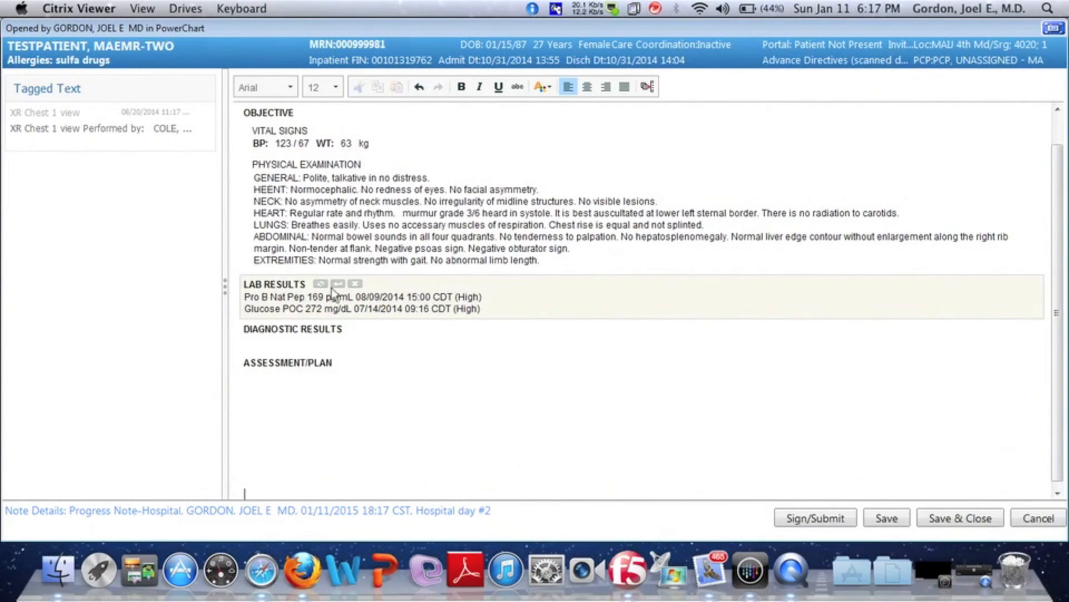
{"action": "left_click", "coordinate": [339, 283]}
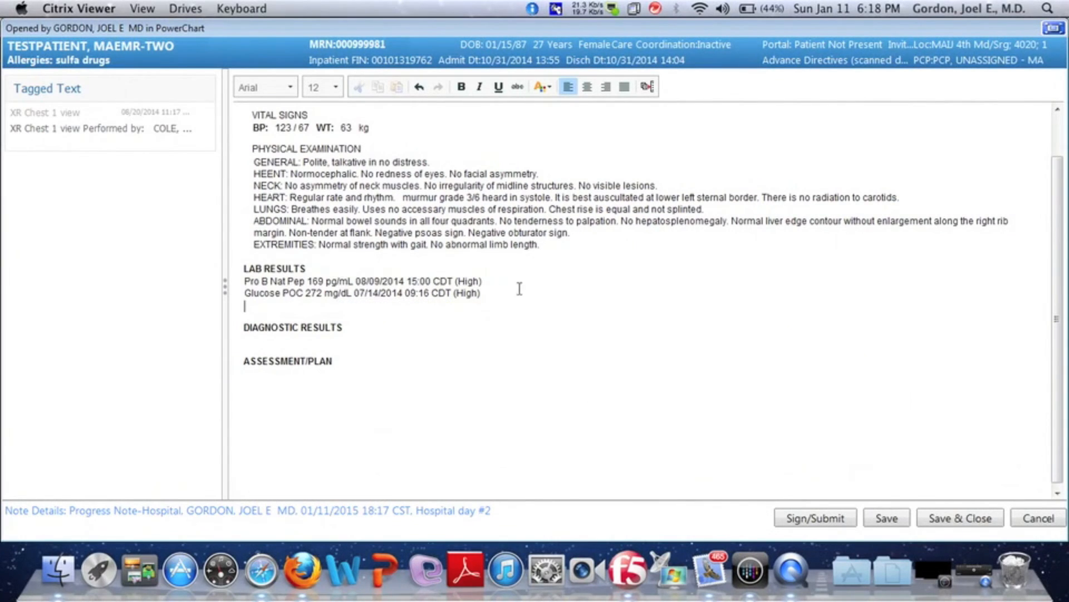
{"action": "key", "text": "Return"}
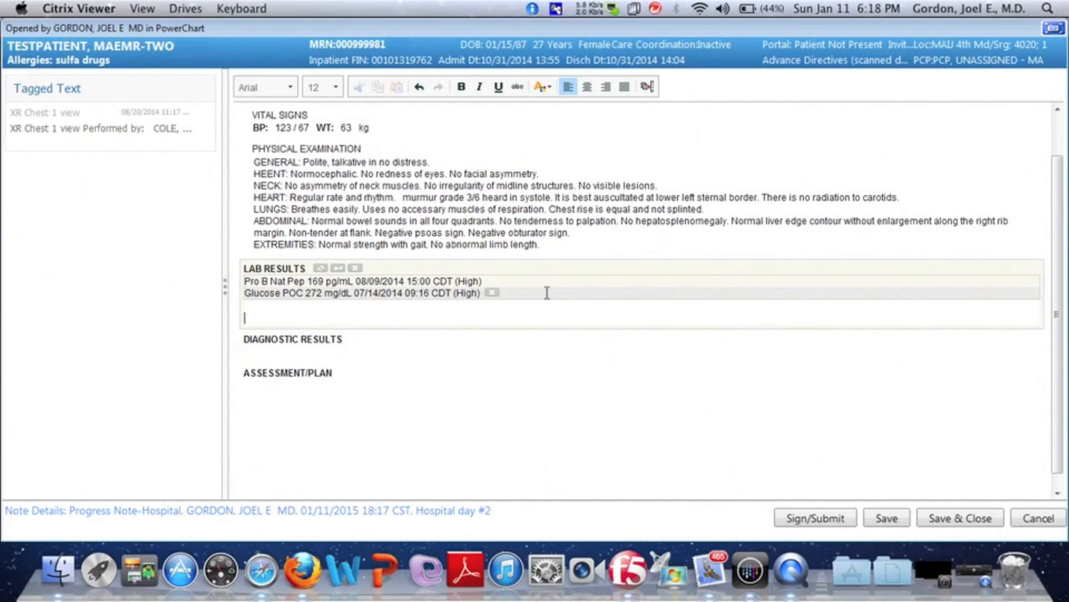
{"action": "type", "text": "``cbc"}
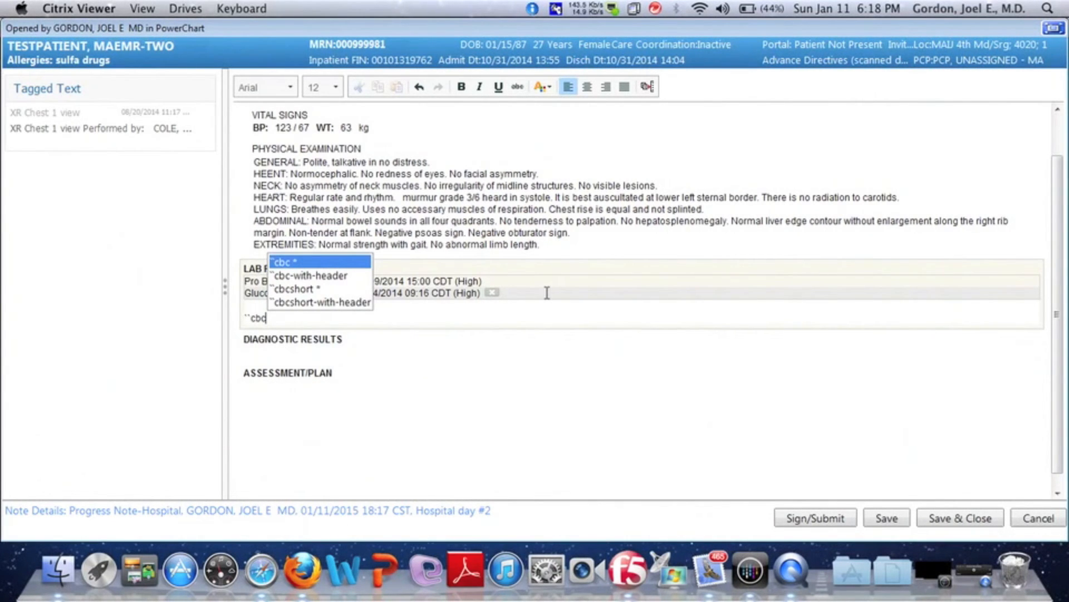
{"action": "key", "text": "Down"}
{"action": "key", "text": "Down"}
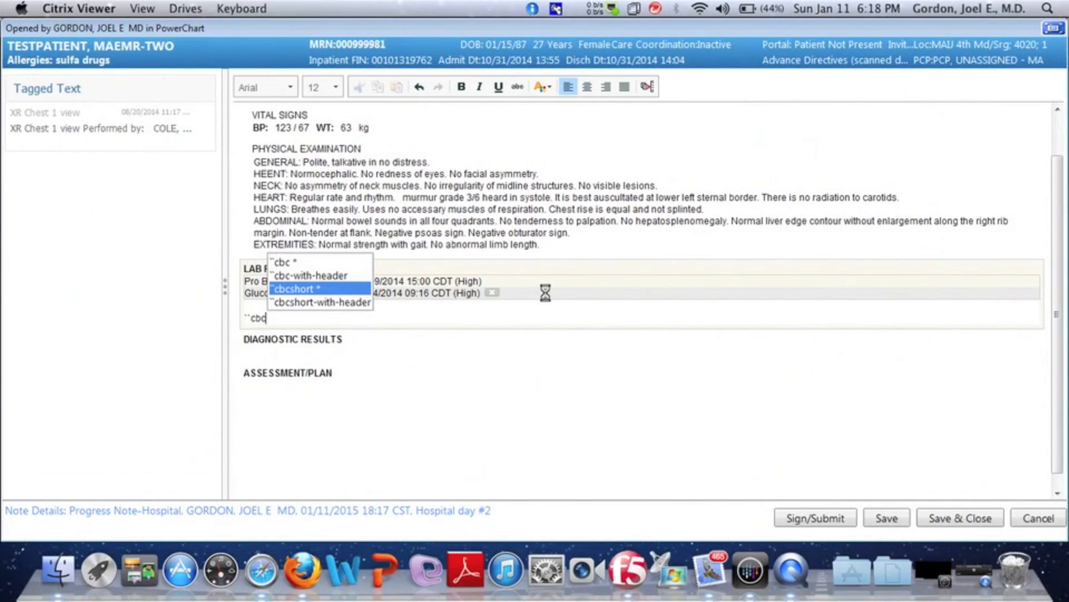
{"action": "key", "text": "Return"}
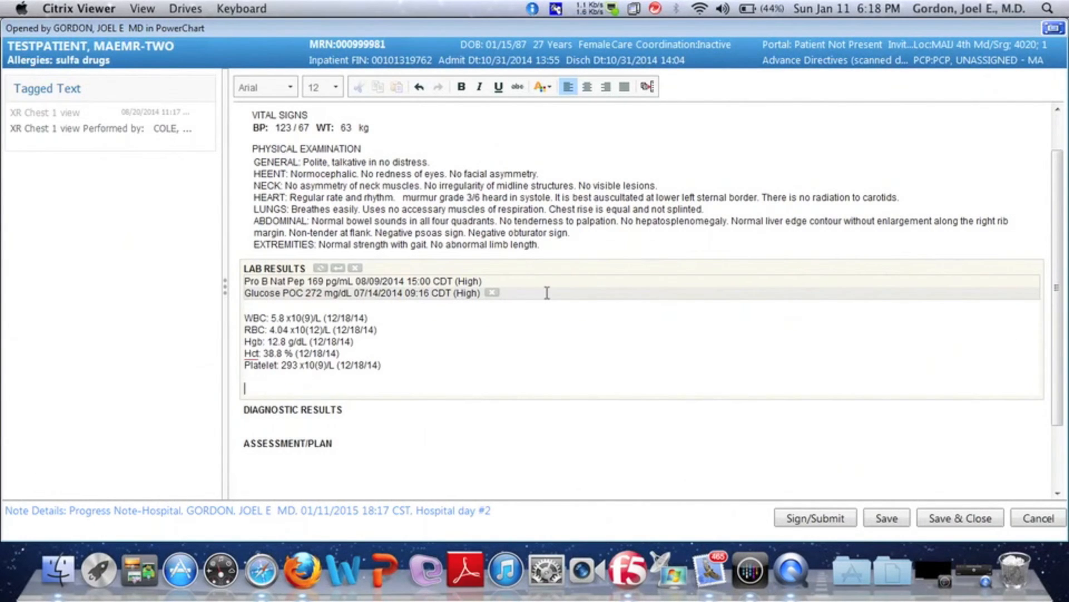
- Insert the ``bmp-with-header auto text below the blood count values in the Lab Results section
{"action": "type", "text": "``bm"}
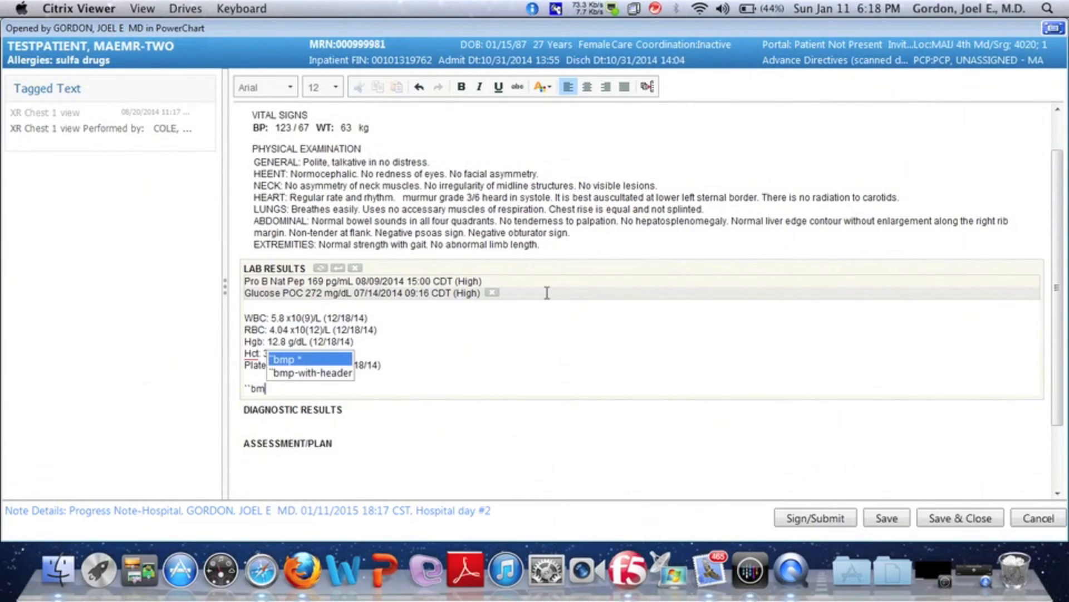
{"action": "key", "text": "Down"}
{"action": "key", "text": "Return"}
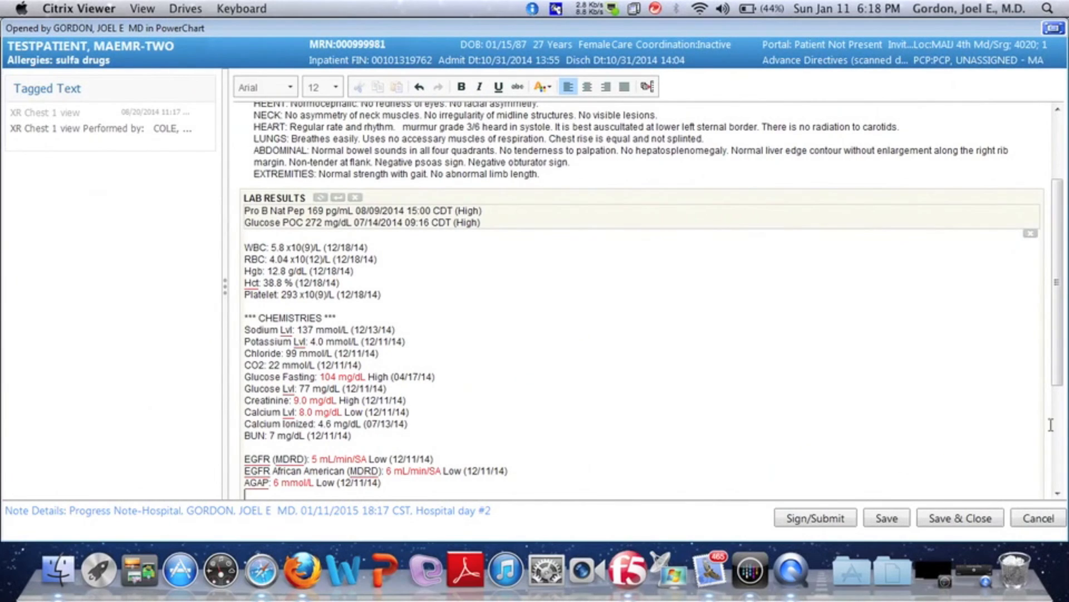
- Insert the tagged XR Chest 1 view report under Diagnostic Results and delete its lines from "Verified by" through the reason for exam
{"action": "left_click", "coordinate": [1057, 494]}
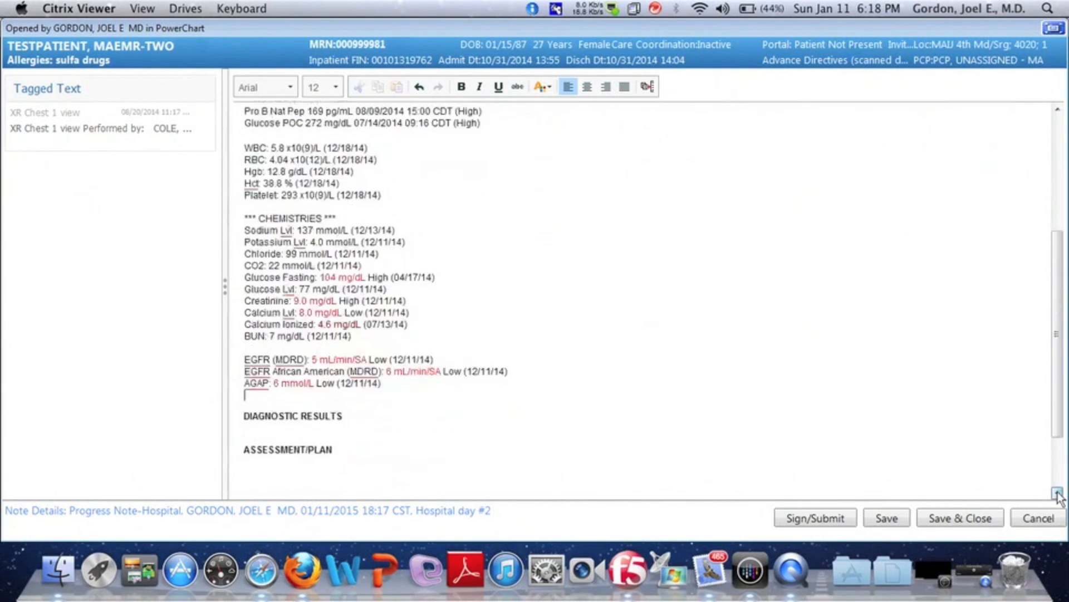
{"action": "left_click", "coordinate": [1057, 494]}
{"action": "left_click_drag", "start_coordinate": [91, 134], "coordinate": [267, 337]}
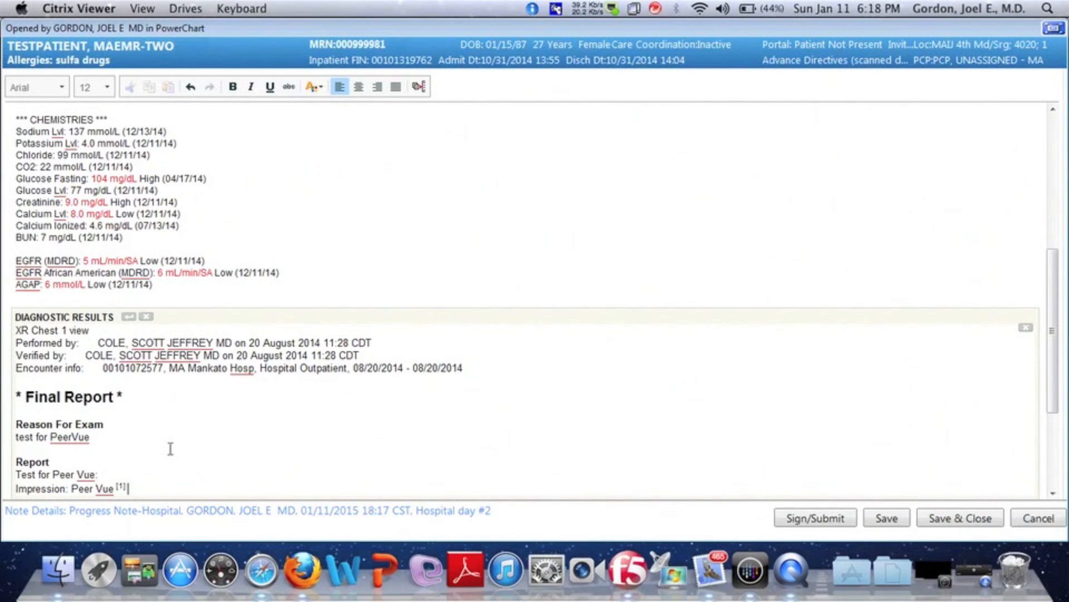
{"action": "left_click_drag", "start_coordinate": [152, 444], "coordinate": [14, 355]}
{"action": "key", "text": "BackSpace"}
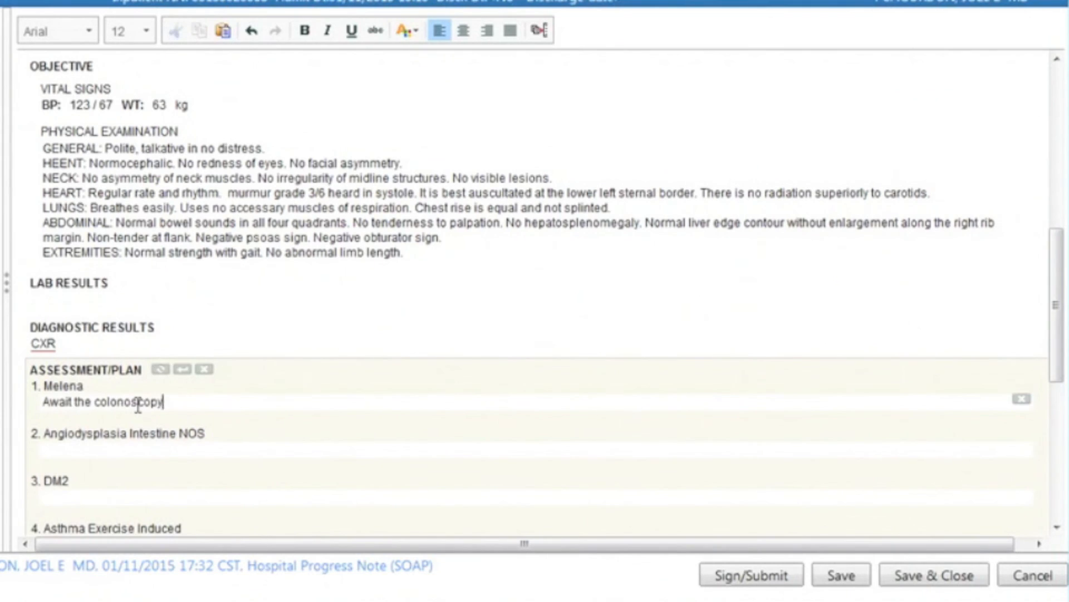
- Complete the Melena plan with "Still NPO. Would recommend close following of accuchecks." and enter "Likely the cause of #1" under Angiodysplasia Intestine NOS
{"action": "type", "text": ".  Still NPO.  Would recommend close following of accuchecks."}
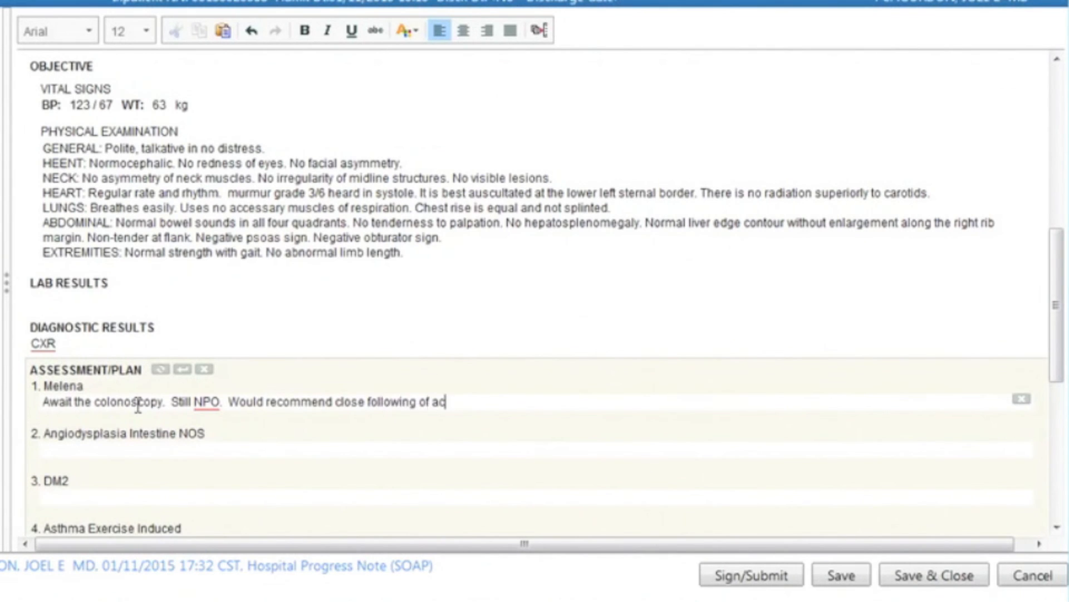
{"action": "left_click", "coordinate": [43, 451]}
{"action": "type", "text": "Likely the cause of #1"}
- Insert the `pdaibetesALLisGOOD auto text under DM2 in the Assessment/Plan section
{"action": "left_click", "coordinate": [95, 500]}
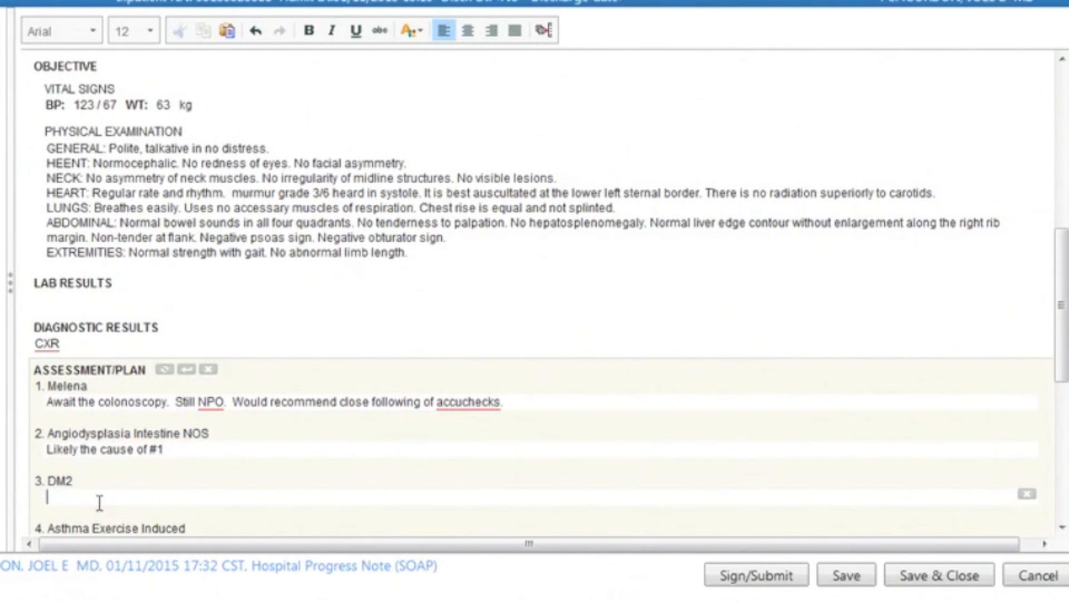
{"action": "type", "text": "`pd"}
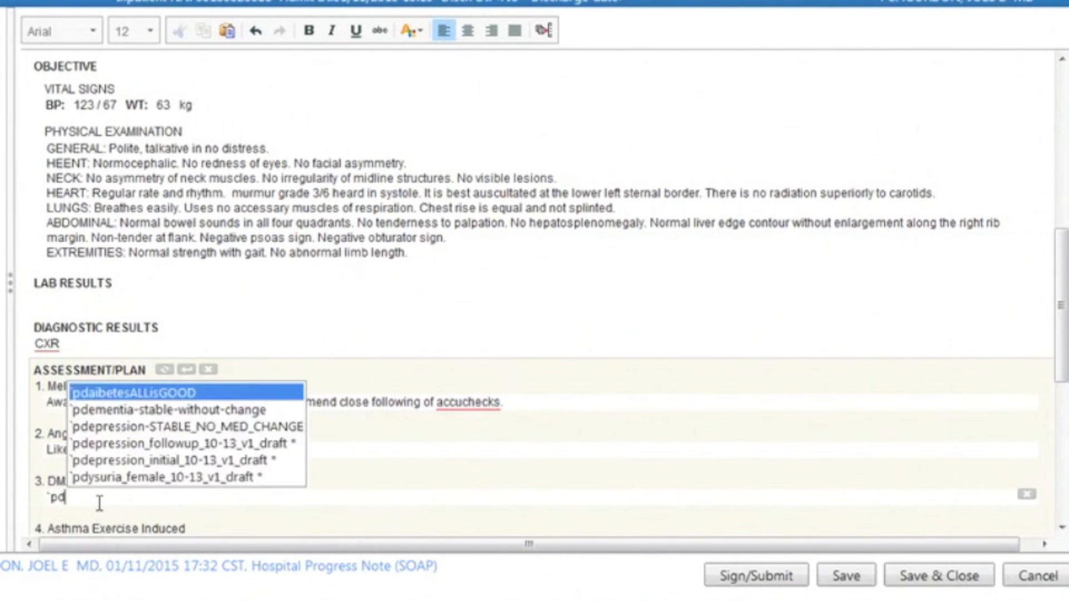
{"action": "left_click", "coordinate": [128, 397]}
- Under Asthma Exercise Induced, enter "No worsening. We will ask the patient to be watched closely by nursing, administer Proventil as needed and RT support as indicated."
{"action": "scroll", "coordinate": [451, 393], "scroll_direction": "down", "scroll_amount": 3}
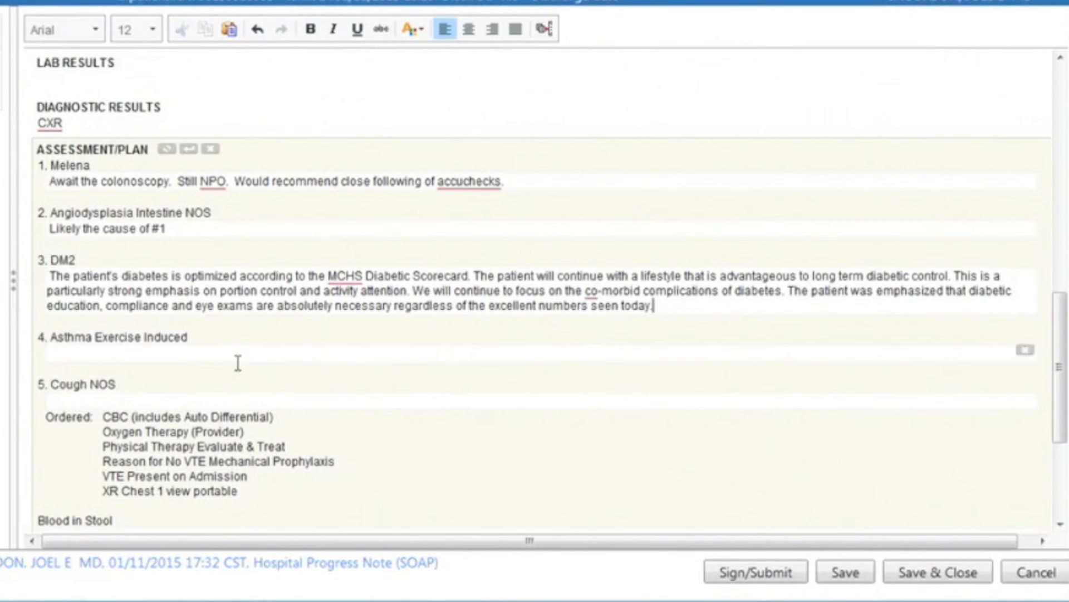
{"action": "left_click", "coordinate": [237, 363]}
{"action": "type", "text": "No worsening.  We will ask the patient to be watched closely by nursing "}
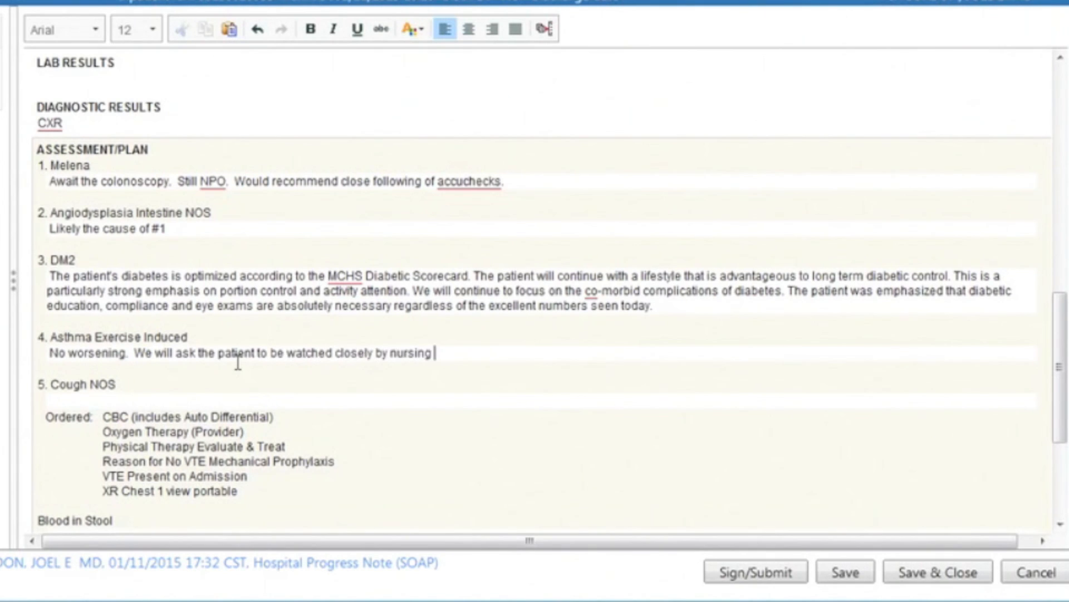
{"action": "type", "text": ", administer Proventil as needed and RT support as indic"}
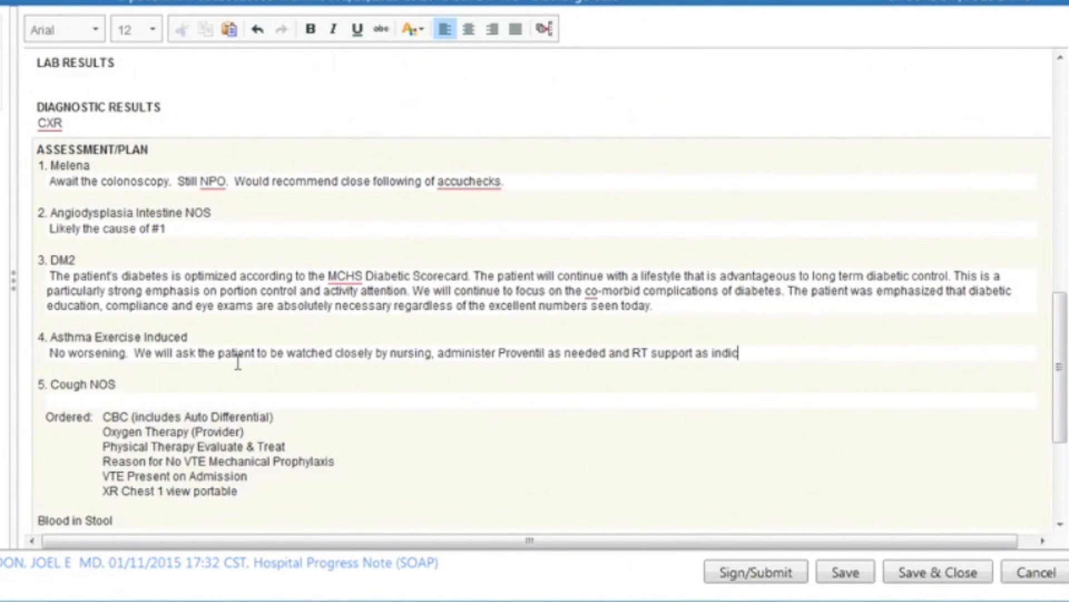
{"action": "type", "text": "ated."}
- Enter "Await CXR. Ordered now." under Cough NOS, and save and close the progress note
{"action": "left_click", "coordinate": [220, 399]}
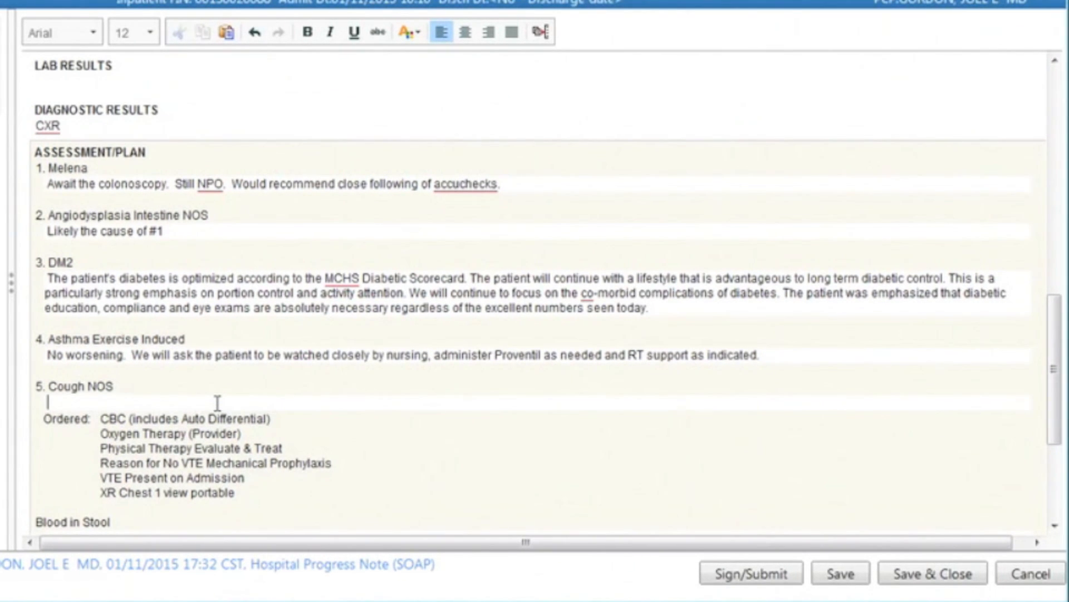
{"action": "type", "text": "Await CXR."}
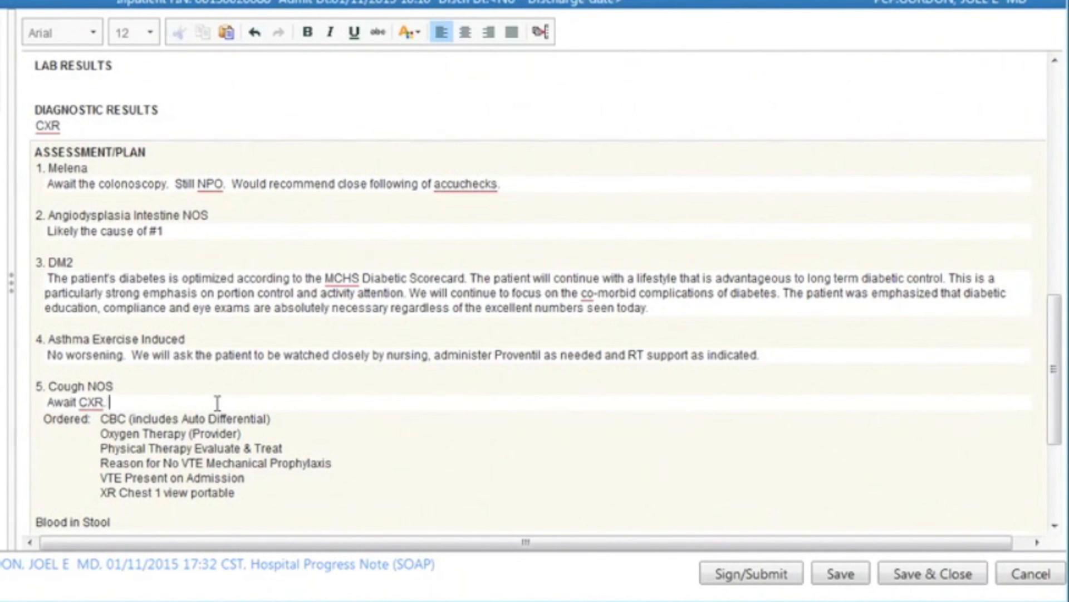
{"action": "type", "text": "  Ordered now."}
{"action": "left_click", "coordinate": [952, 579]}
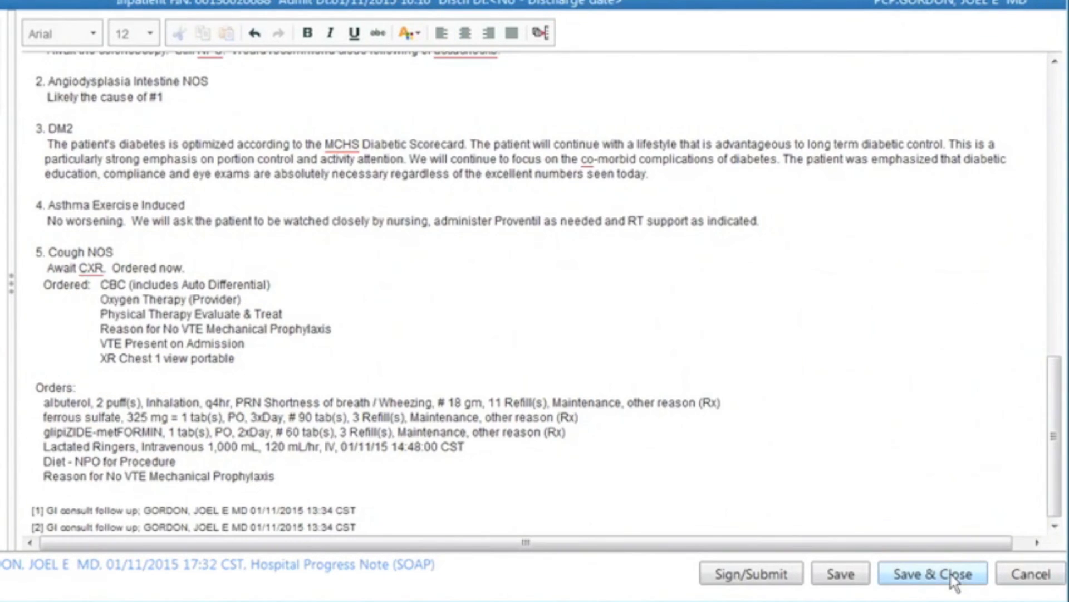